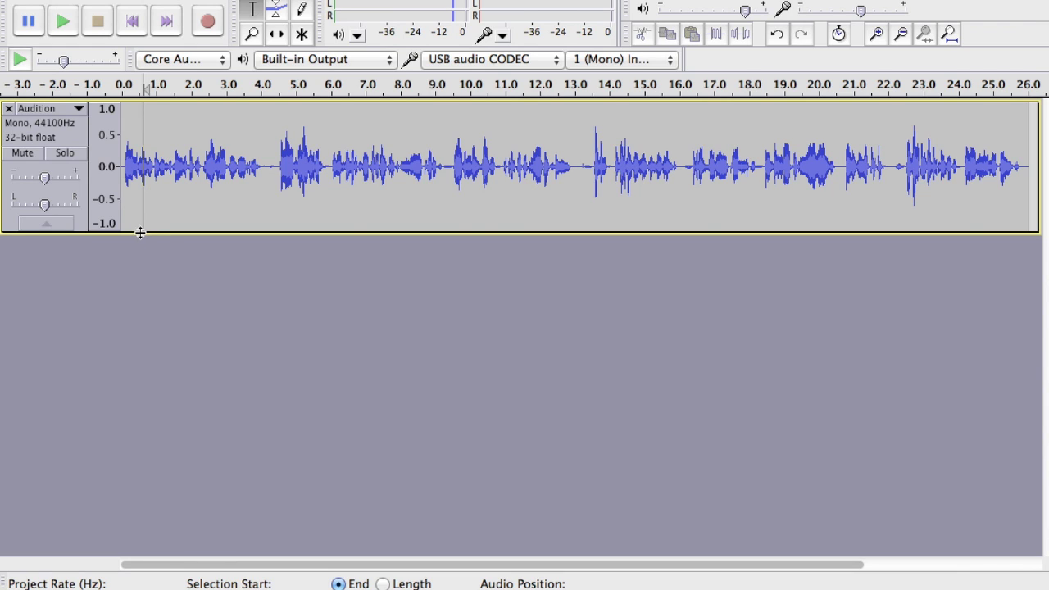
Generate a click track from the start of the timeline at 120 beats per minute, 4 beats per measure and 16 measures
{"action": "left_click", "coordinate": [123, 164]}
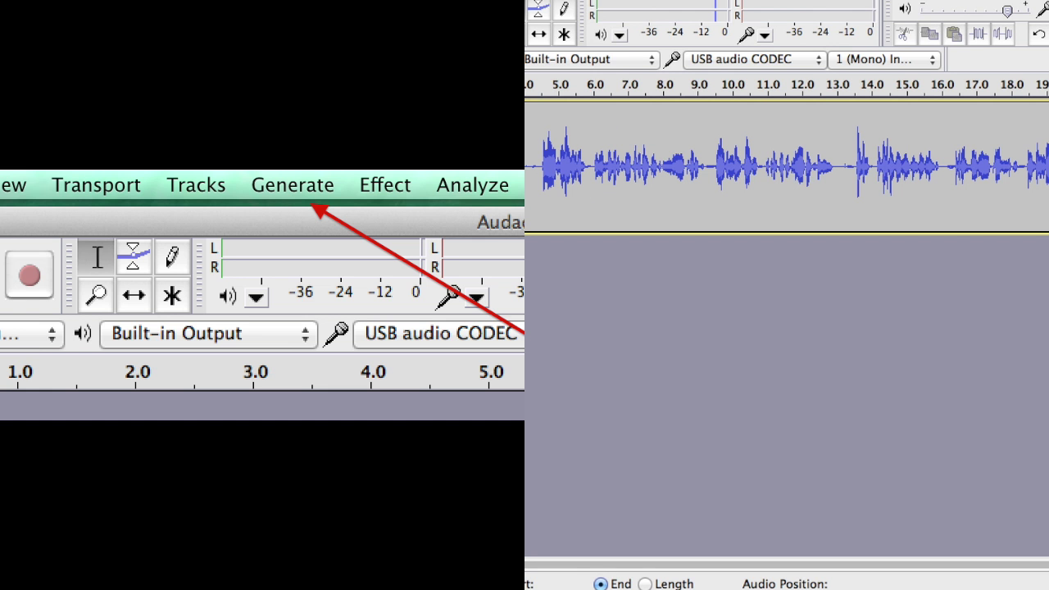
{"action": "left_click", "coordinate": [562, 1]}
{"action": "left_click", "coordinate": [544, 84]}
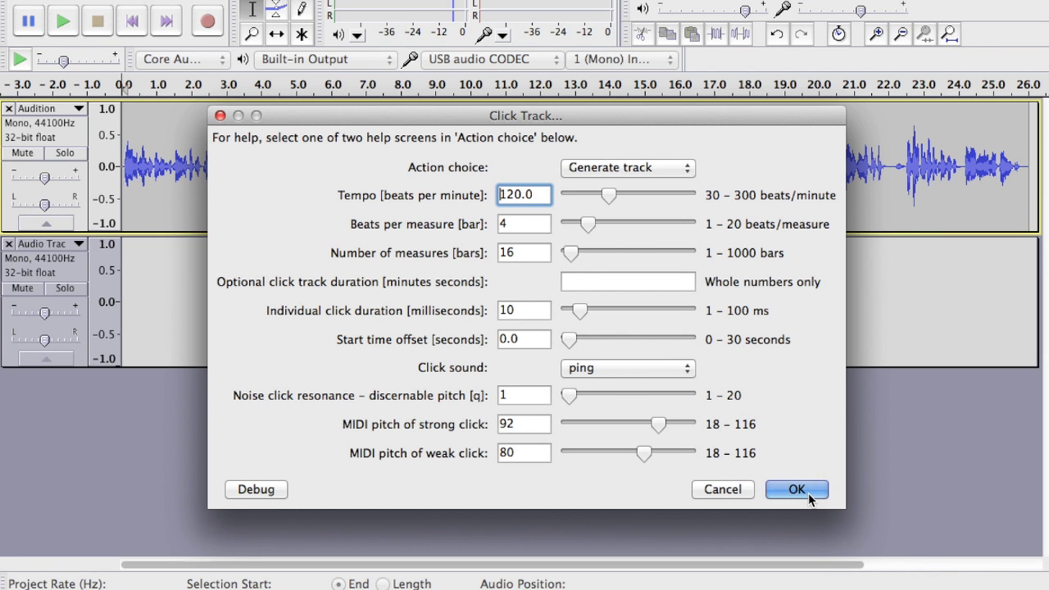
{"action": "left_click", "coordinate": [796, 489]}
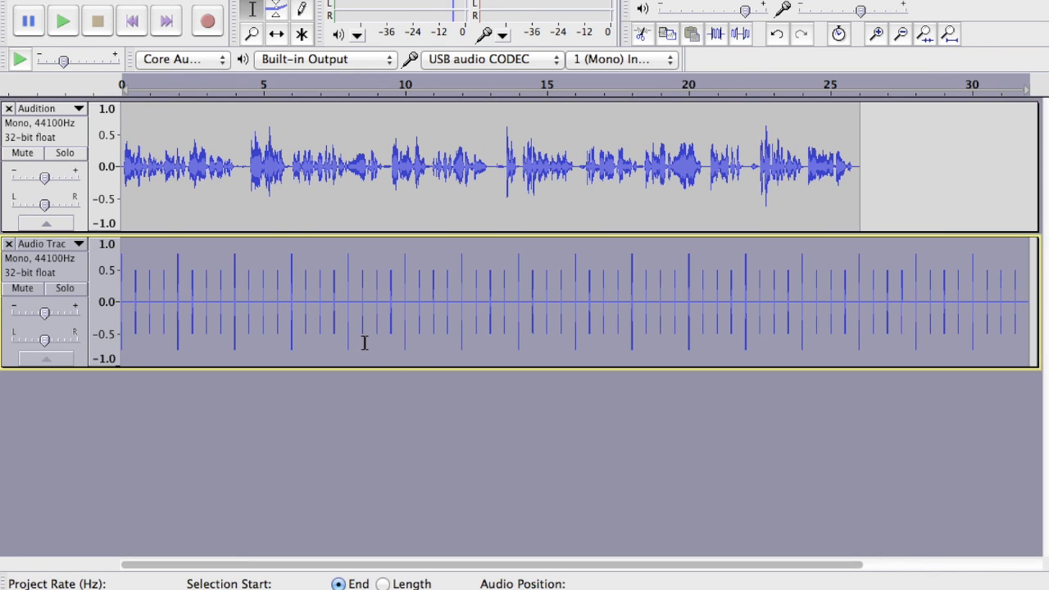
Play the click track together with the Audition track, and play it alone with the Audition track muted
{"action": "key", "text": "space"}
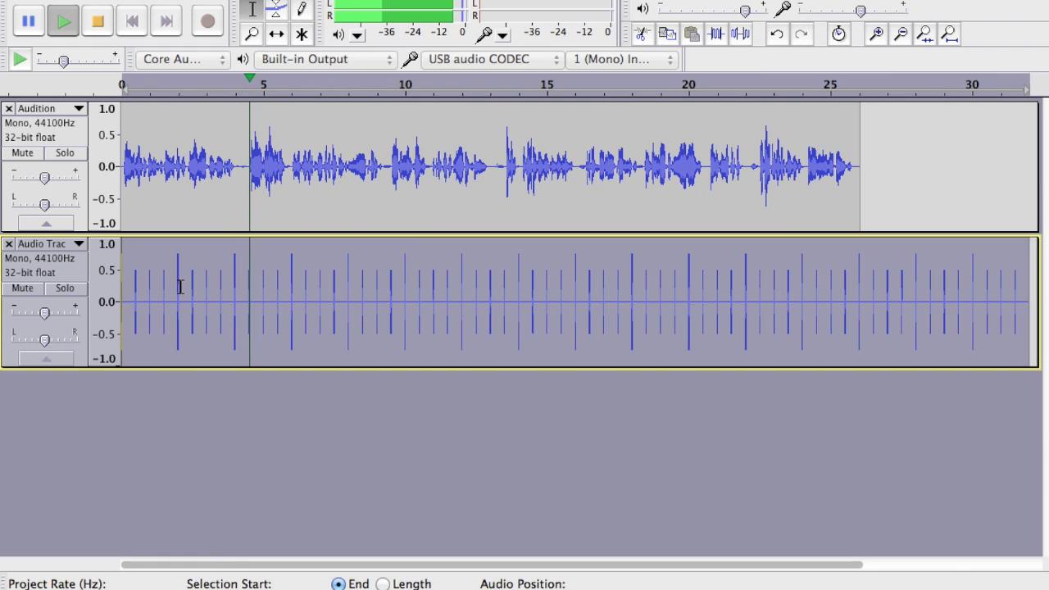
{"action": "key", "text": "space"}
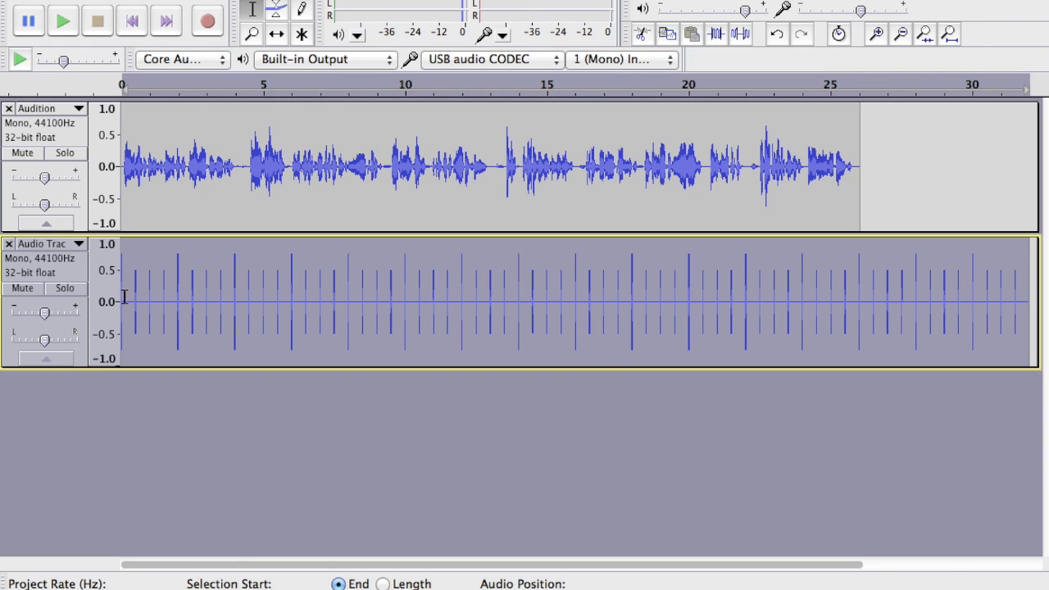
{"action": "left_click", "coordinate": [20, 155]}
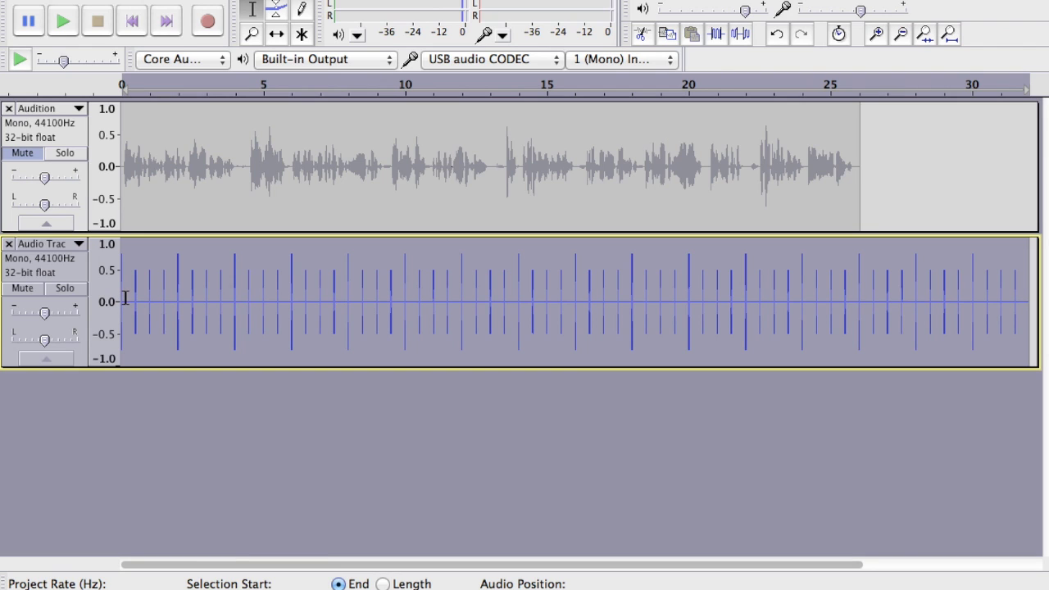
{"action": "key", "text": "space"}
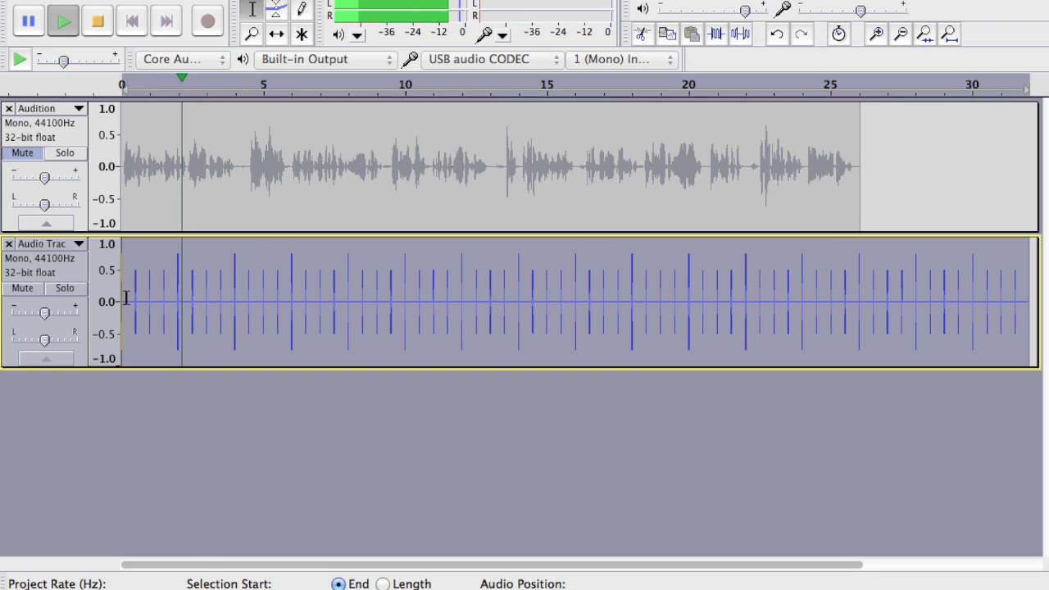
{"action": "key", "text": "space"}
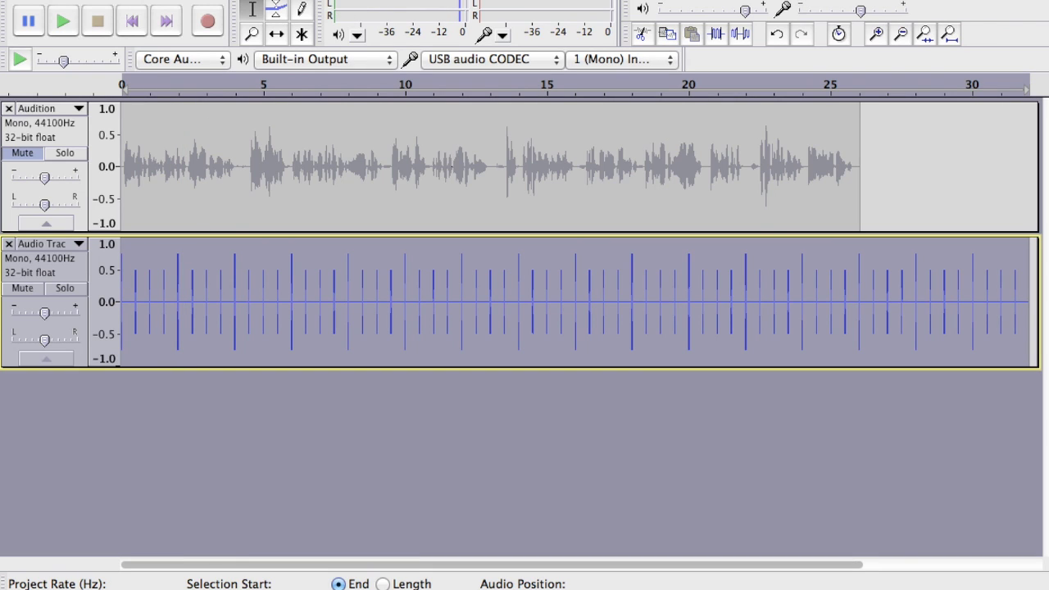
Slow the click track to half speed with Change Speed and play part of it to check the pace
{"action": "left_click", "coordinate": [362, 0]}
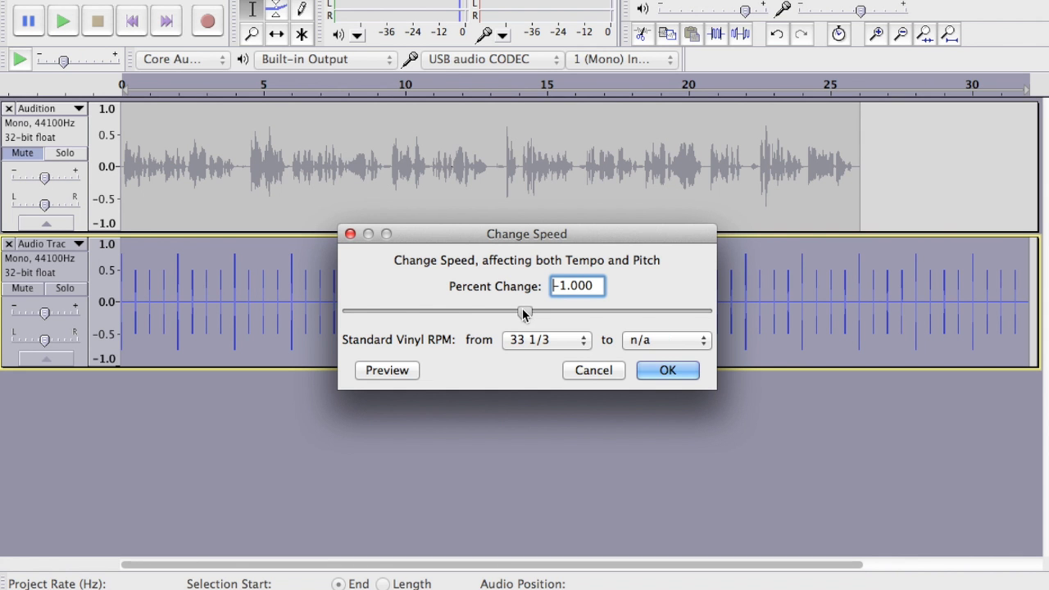
{"action": "left_click_drag", "start_coordinate": [526, 311], "coordinate": [434, 299]}
{"action": "left_click", "coordinate": [665, 369]}
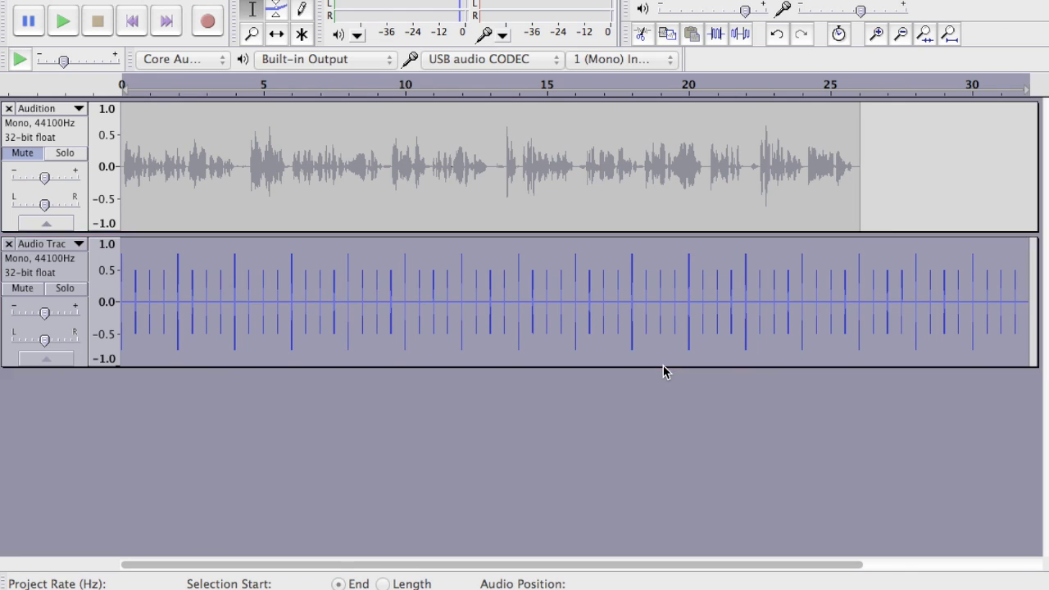
{"action": "left_click", "coordinate": [165, 293]}
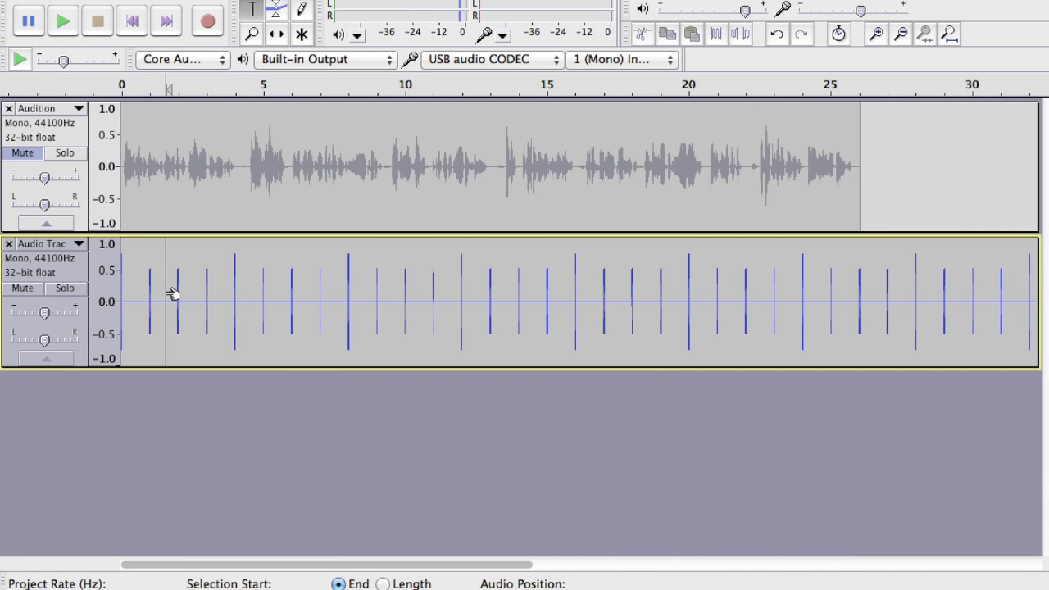
{"action": "key", "text": "space"}
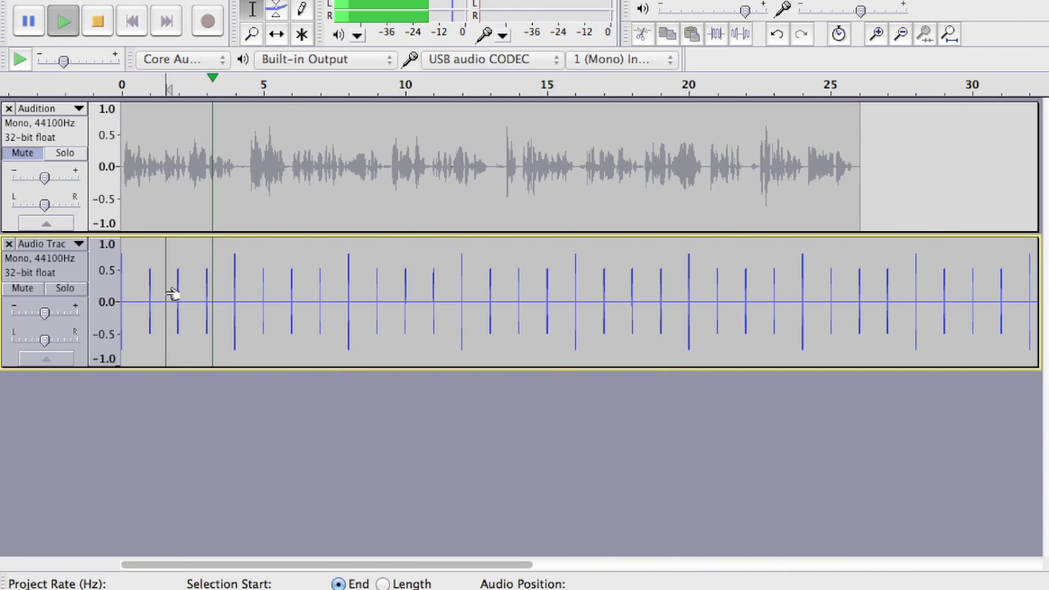
{"action": "key", "text": "space"}
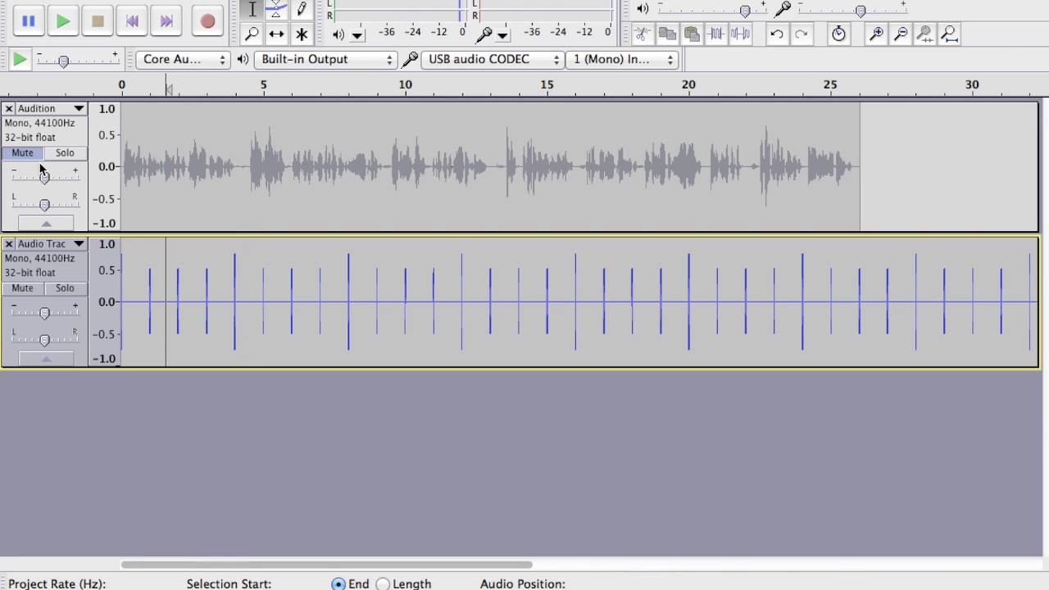
Unmute the Audition track and play it together with the slowed click track
{"action": "left_click", "coordinate": [24, 154]}
{"action": "left_click", "coordinate": [142, 279]}
{"action": "key", "text": "space"}
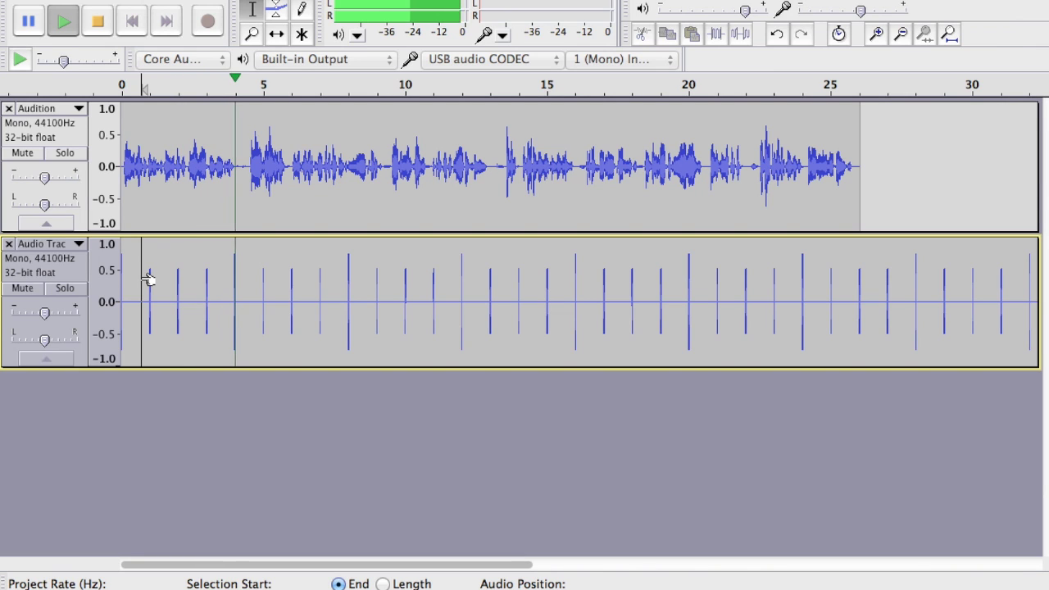
{"action": "key", "text": "space"}
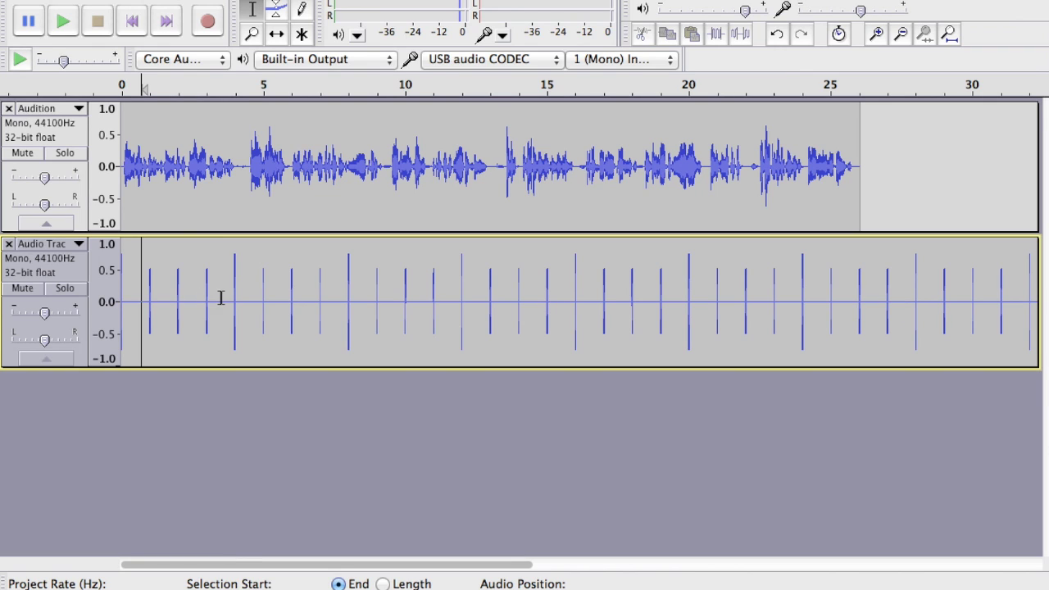
{"action": "left_click_drag", "start_coordinate": [237, 292], "coordinate": [231, 292]}
{"action": "left_click_drag", "start_coordinate": [366, 305], "coordinate": [338, 300]}
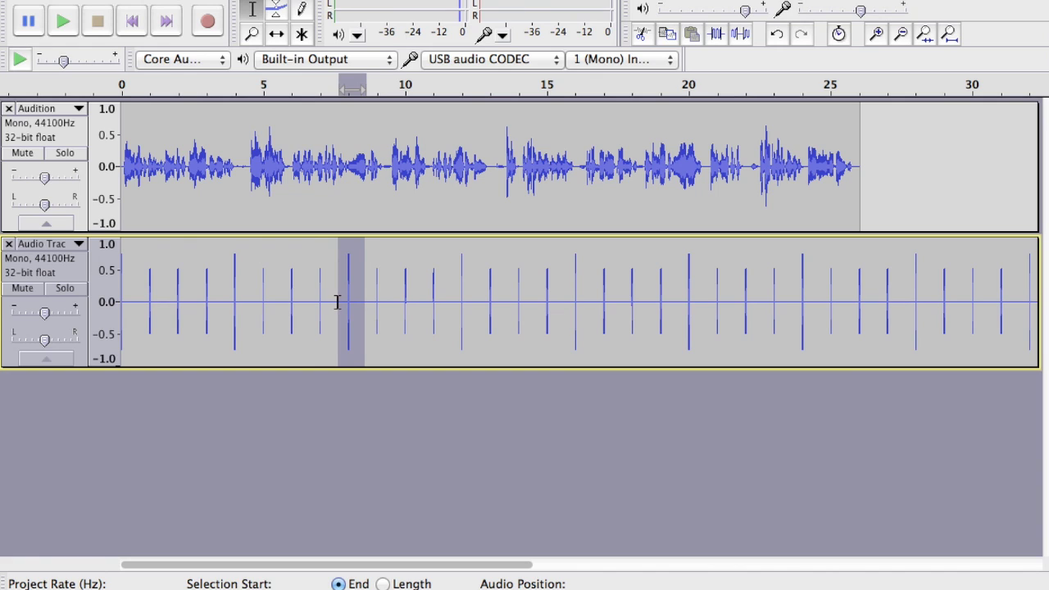
{"action": "left_click", "coordinate": [382, 303]}
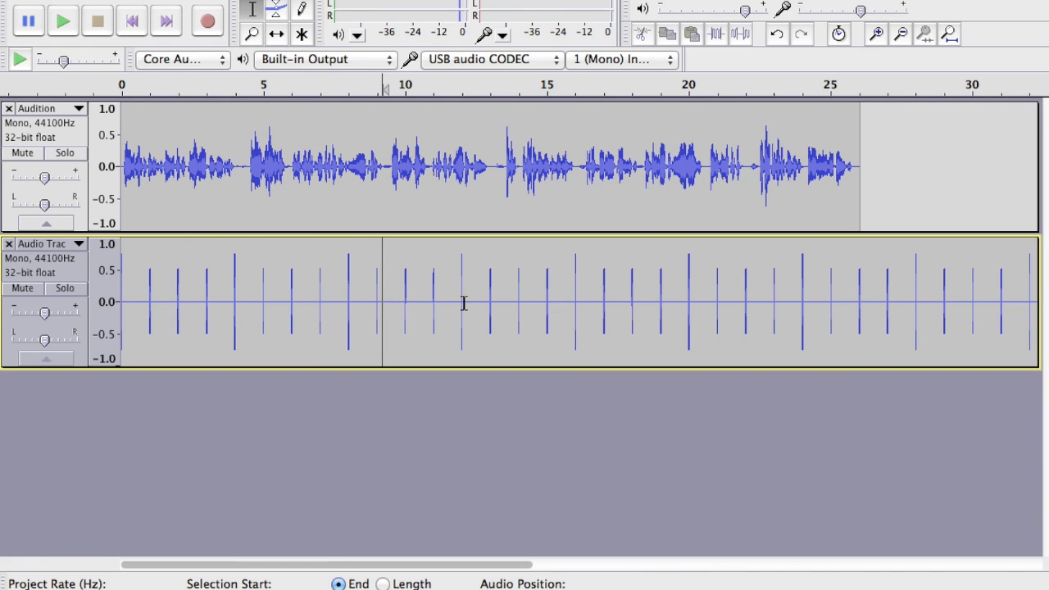
{"action": "left_click", "coordinate": [147, 299]}
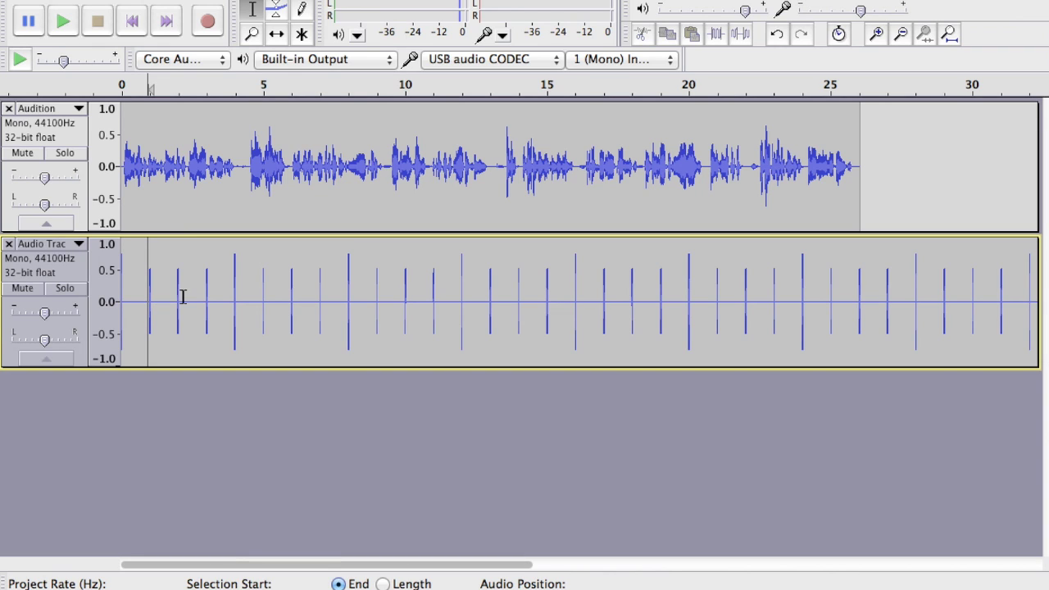
Replace the first four clicks, from the start to about 3.4 seconds, with generated silence
{"action": "left_click", "coordinate": [218, 296]}
{"action": "left_click_drag", "start_coordinate": [218, 297], "coordinate": [117, 292]}
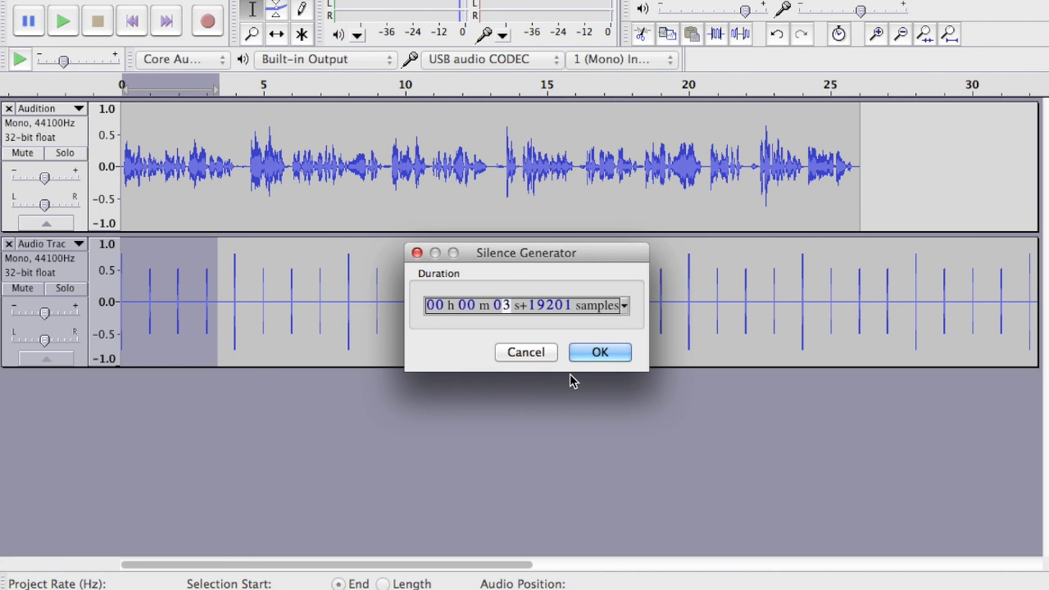
{"action": "left_click", "coordinate": [599, 351]}
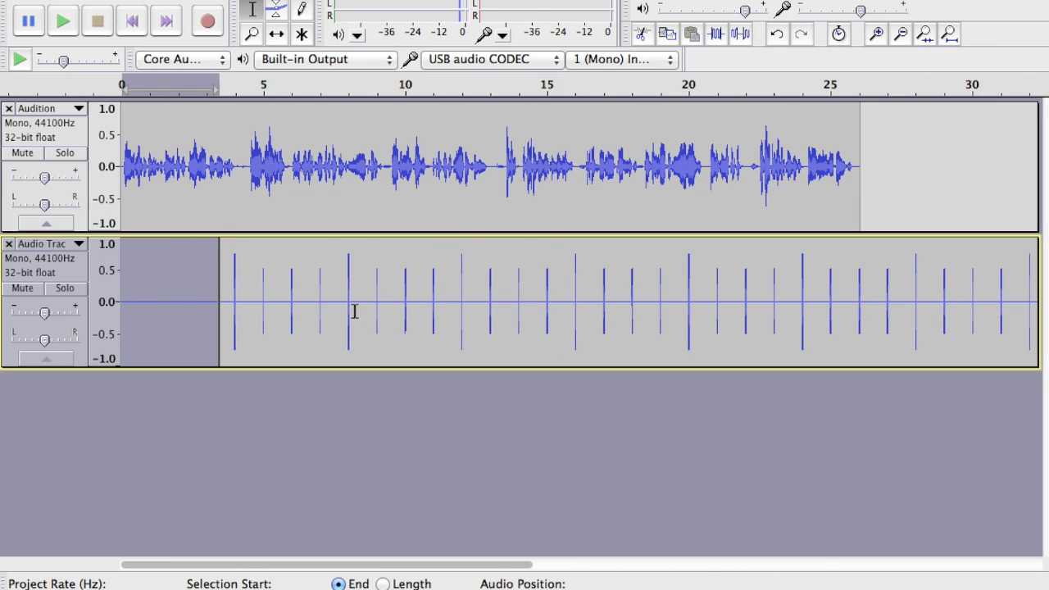
Replace the three weak clicks between the strong clicks at 4 and 8 seconds with generated silence
{"action": "left_click_drag", "start_coordinate": [335, 300], "coordinate": [256, 300]}
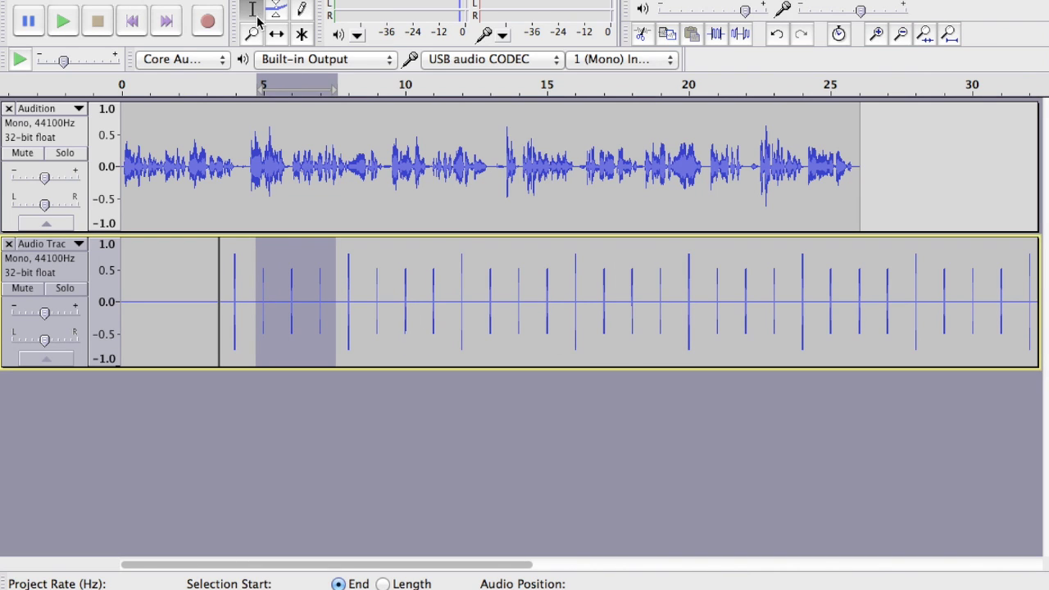
{"action": "left_click", "coordinate": [300, 1]}
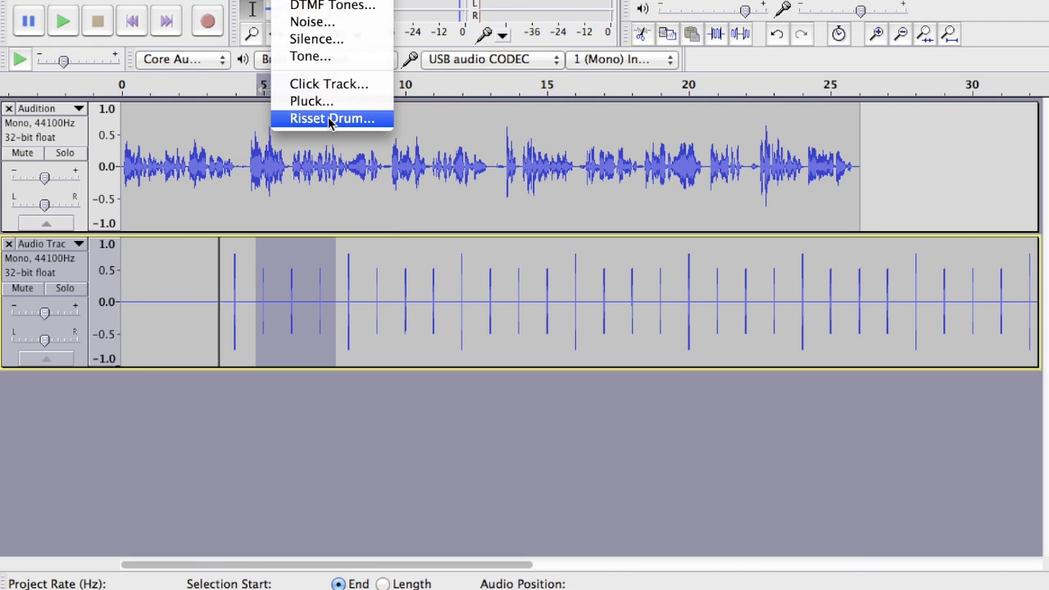
{"action": "left_click", "coordinate": [307, 39]}
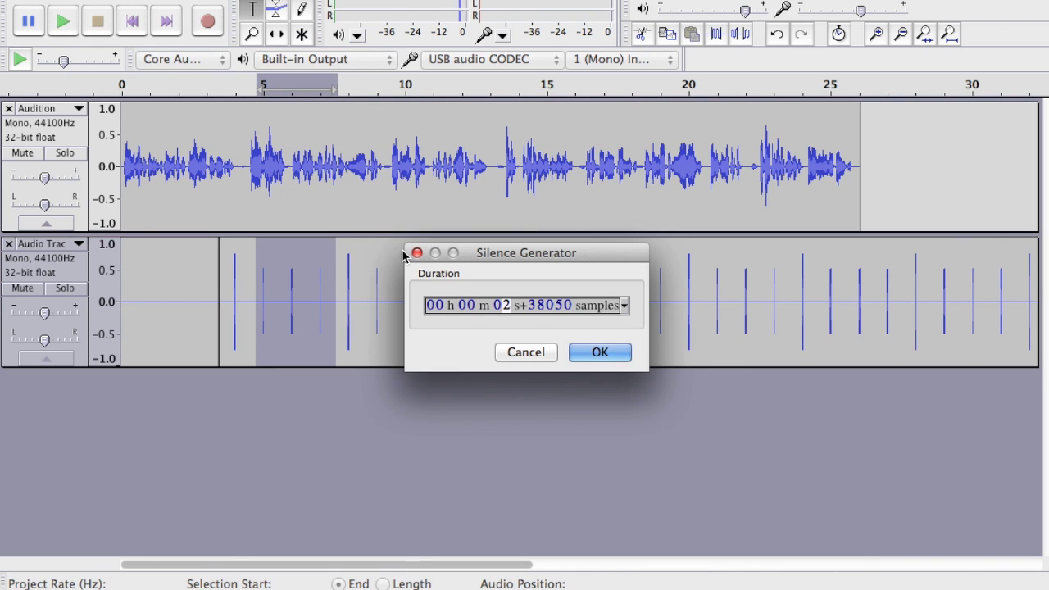
{"action": "left_click", "coordinate": [587, 354]}
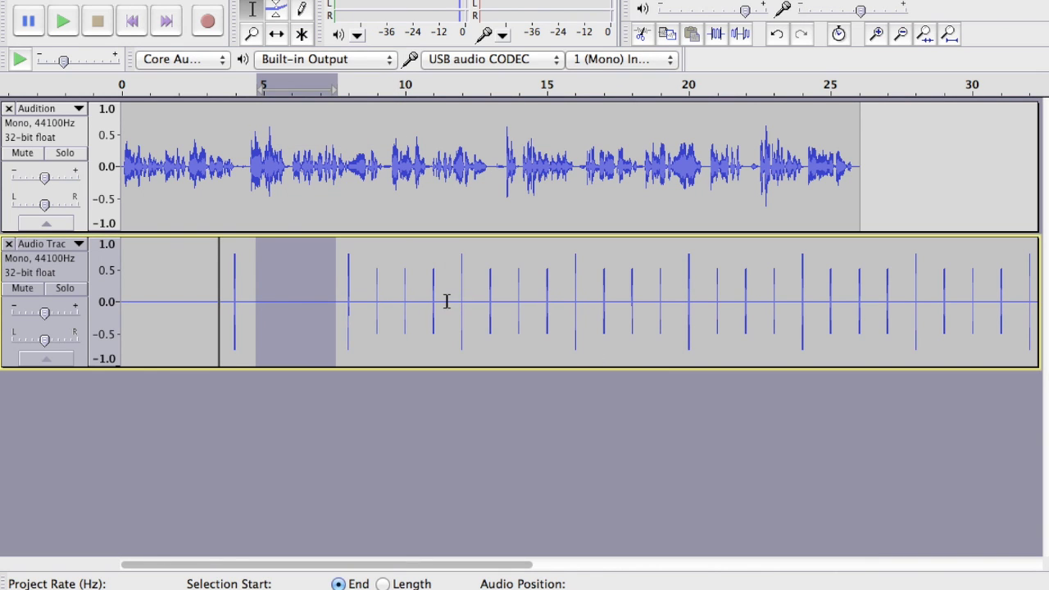
Replace the three weak clicks between the strong clicks at 8 and 12 seconds with generated silence
{"action": "left_click", "coordinate": [446, 301]}
{"action": "left_click_drag", "start_coordinate": [439, 301], "coordinate": [366, 288]}
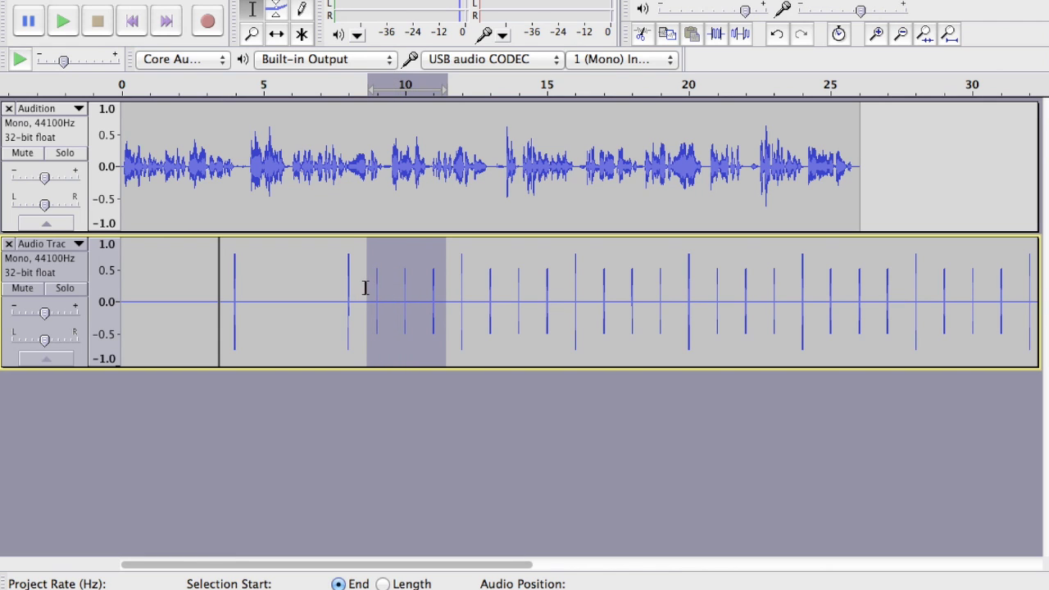
{"action": "left_click", "coordinate": [305, 0]}
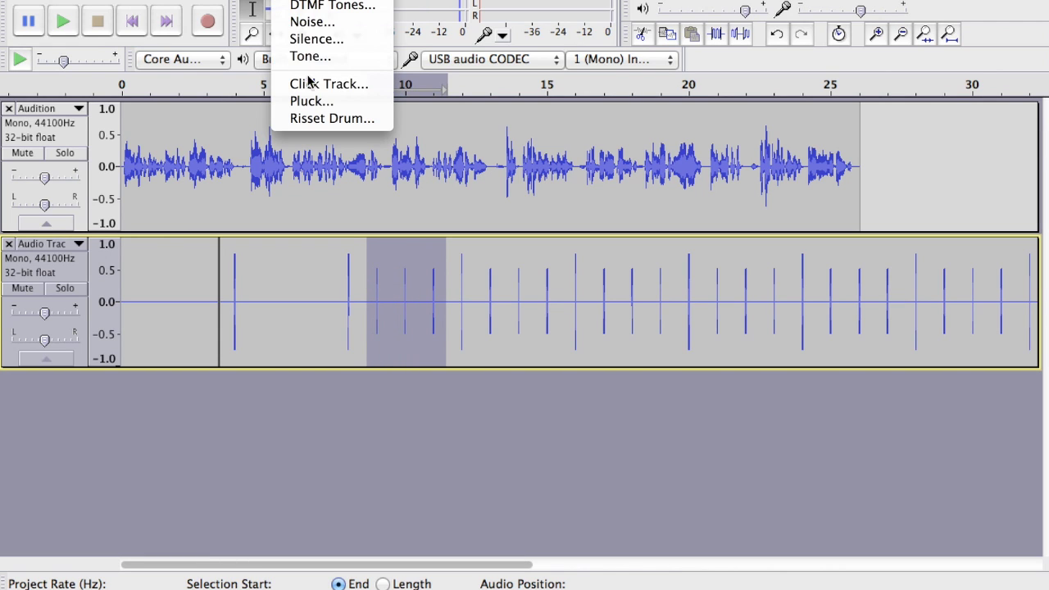
{"action": "left_click", "coordinate": [315, 38]}
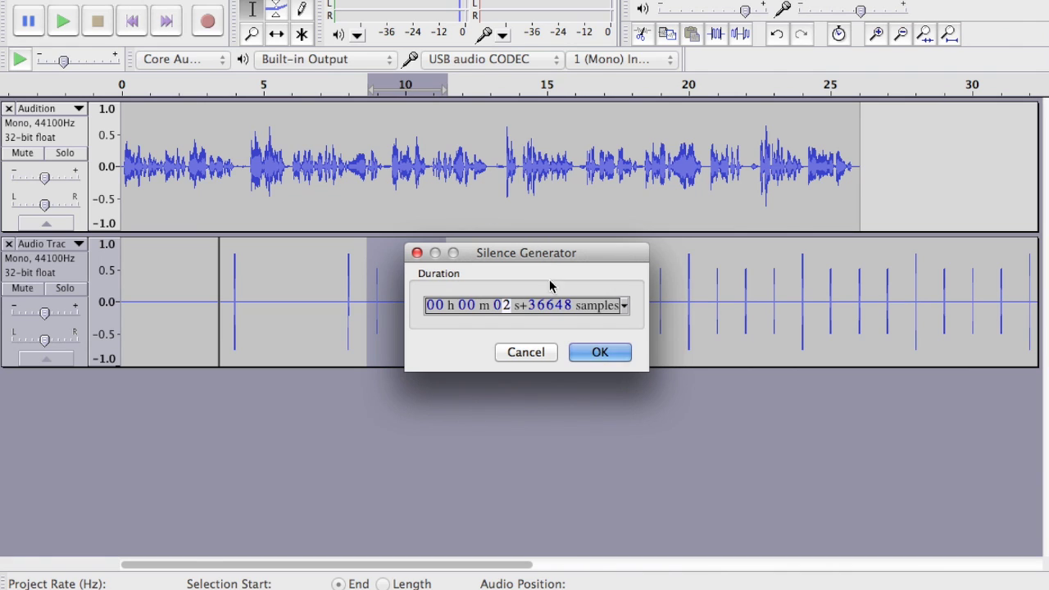
{"action": "left_click", "coordinate": [580, 351]}
Replace the three weak clicks between the strong clicks at 12 and 16 seconds with generated silence
{"action": "left_click_drag", "start_coordinate": [559, 295], "coordinate": [481, 291]}
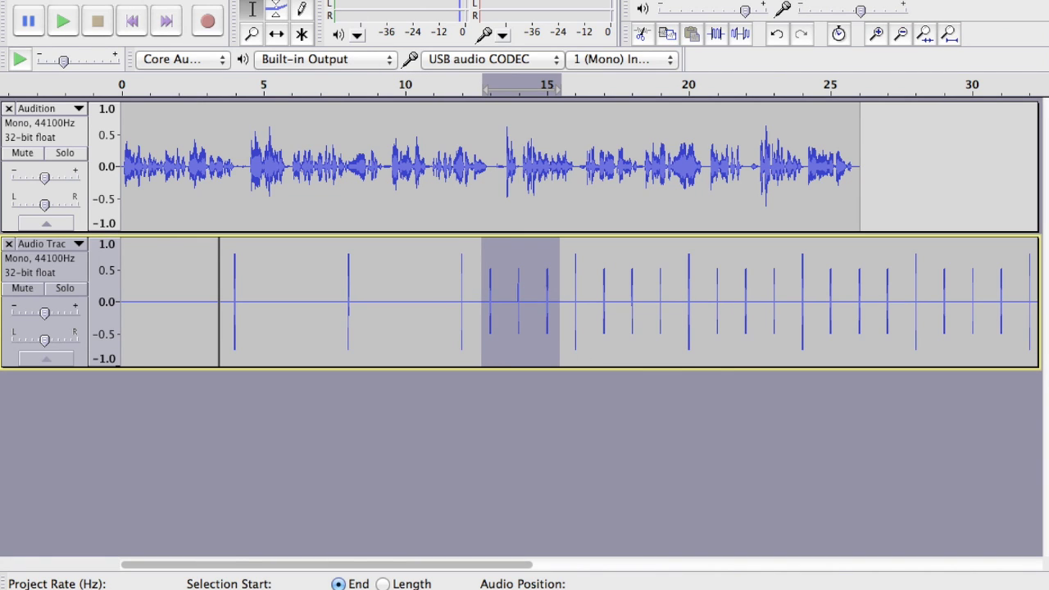
{"action": "left_click", "coordinate": [297, 0]}
{"action": "left_click", "coordinate": [316, 40]}
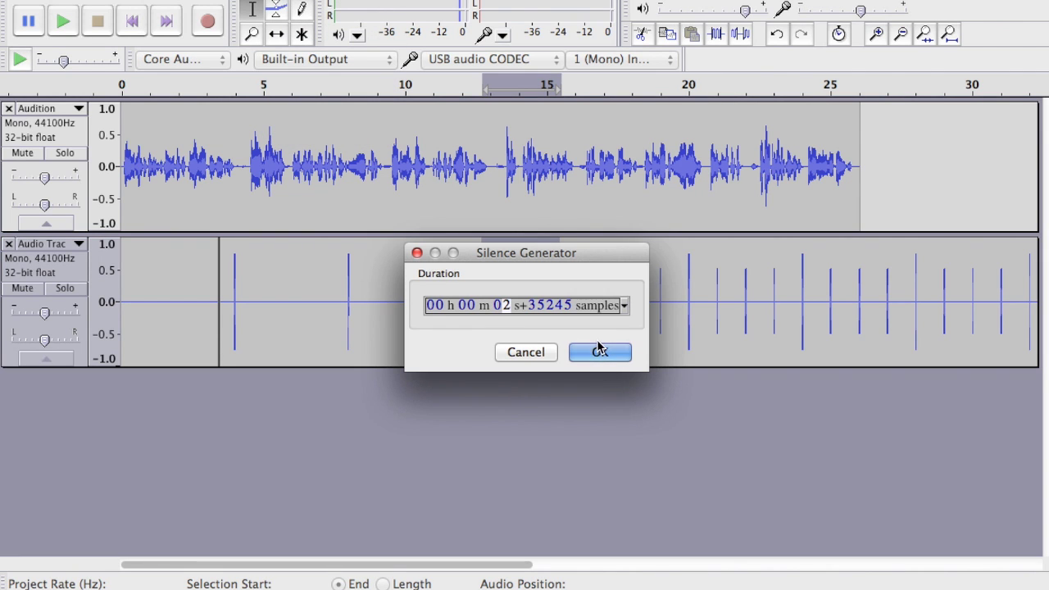
{"action": "left_click", "coordinate": [601, 354]}
Replace the three weak clicks between the strong clicks at 16 and 20 seconds with generated silence
{"action": "left_click_drag", "start_coordinate": [670, 297], "coordinate": [597, 293]}
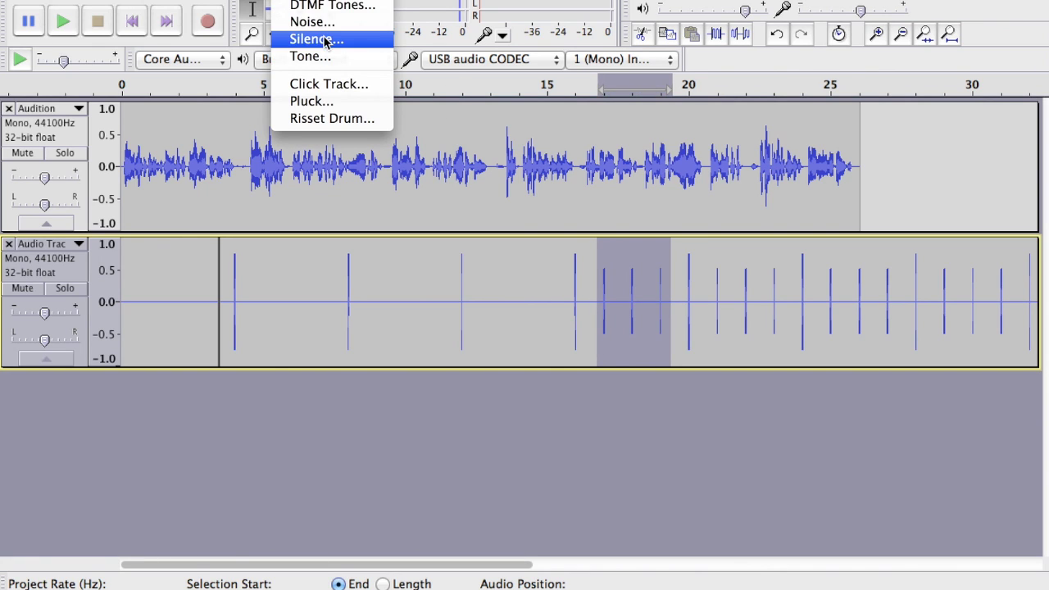
{"action": "left_click", "coordinate": [321, 39]}
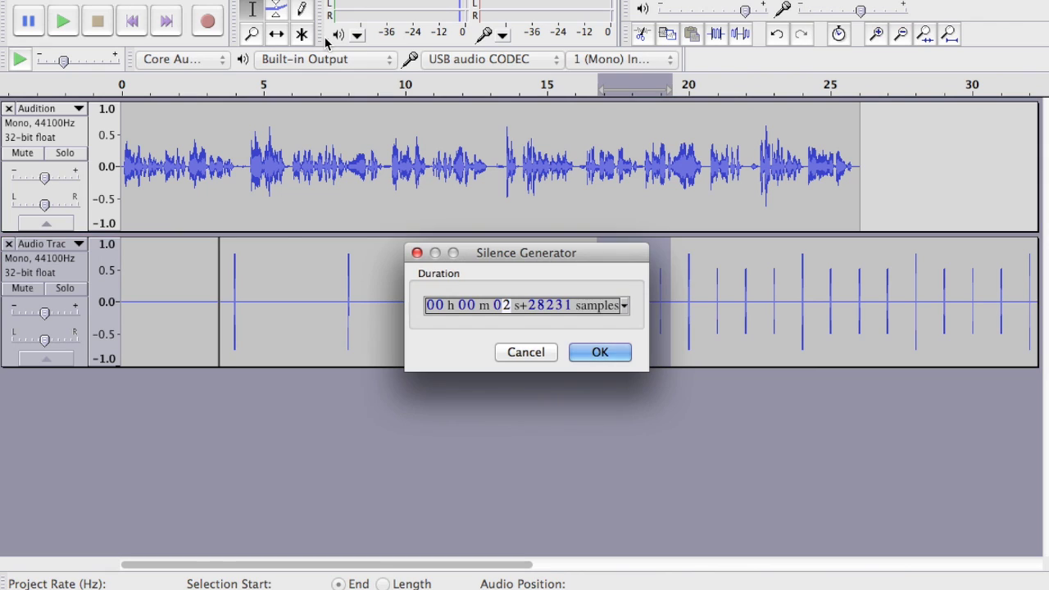
{"action": "left_click", "coordinate": [616, 353]}
Replace the three weak clicks between the strong clicks at 20 and 24 seconds with generated silence
{"action": "left_click_drag", "start_coordinate": [788, 297], "coordinate": [710, 295]}
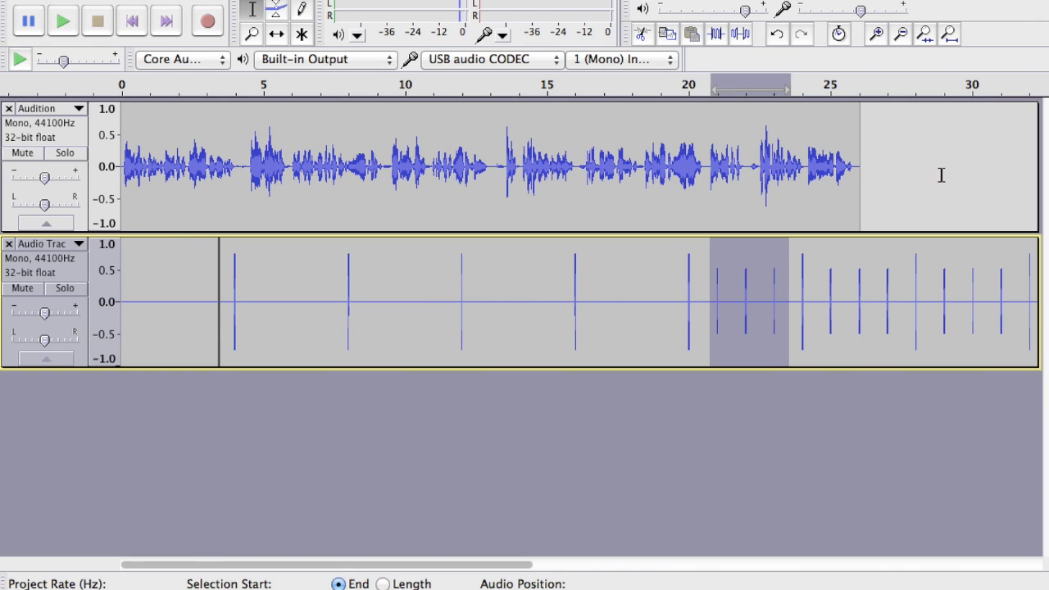
{"action": "left_click", "coordinate": [300, 0]}
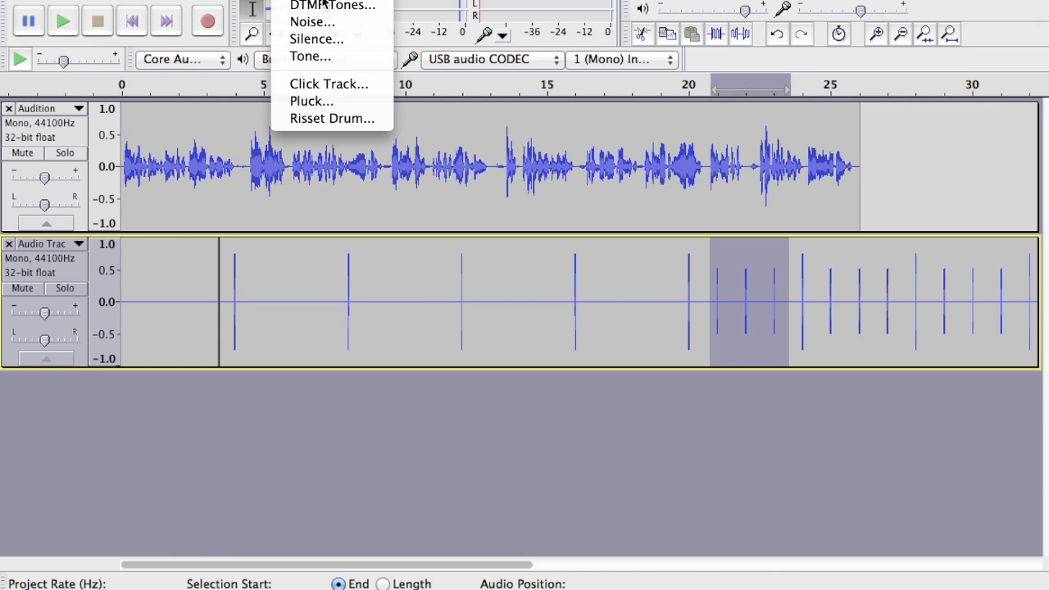
{"action": "left_click", "coordinate": [330, 44]}
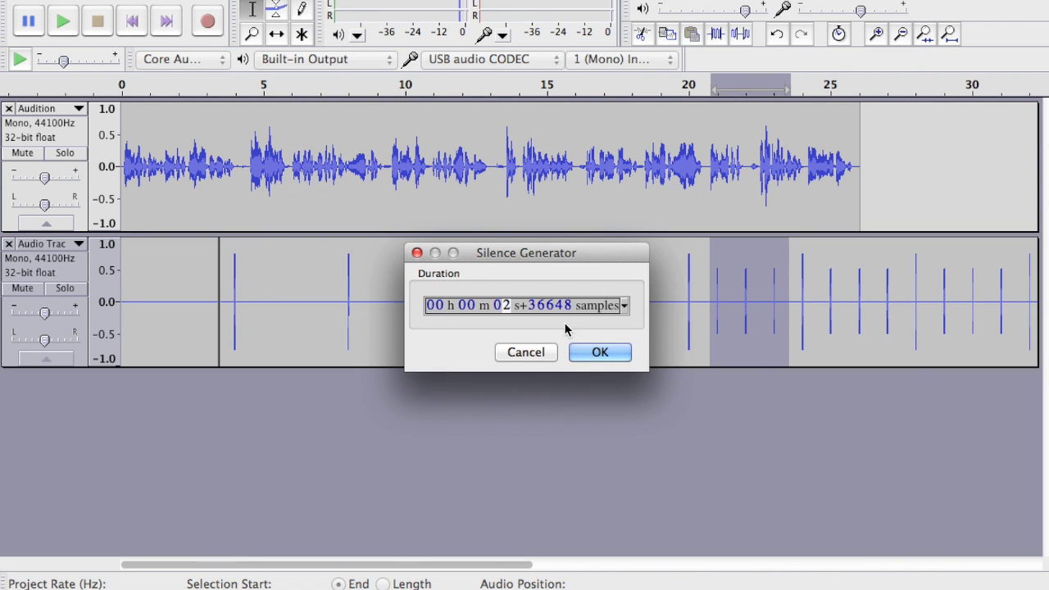
{"action": "left_click", "coordinate": [599, 352]}
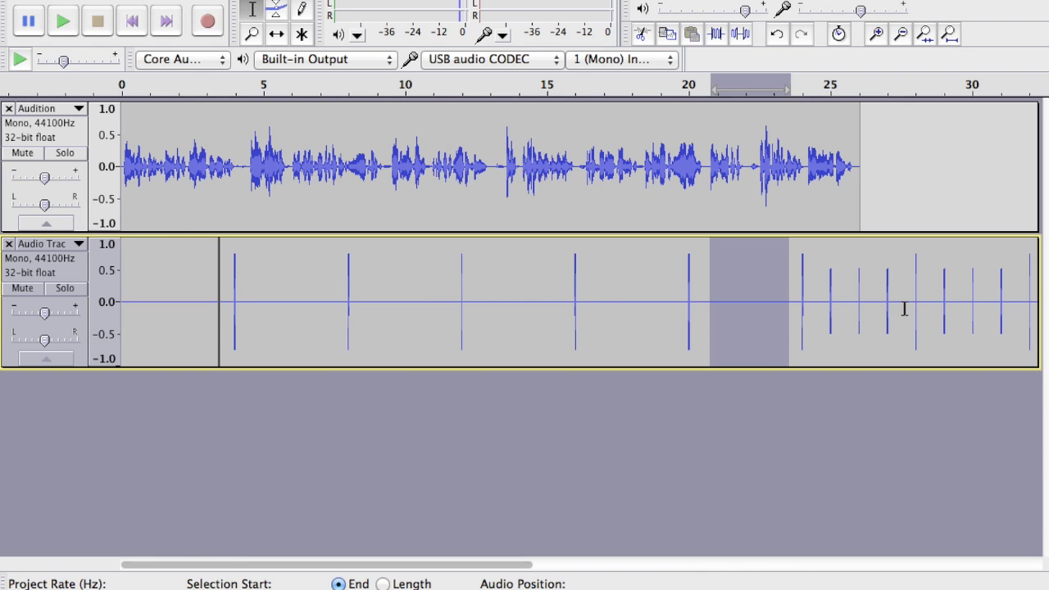
Replace the three weak clicks between the strong clicks at 24 and 28 seconds with generated silence
{"action": "left_click_drag", "start_coordinate": [900, 302], "coordinate": [828, 301]}
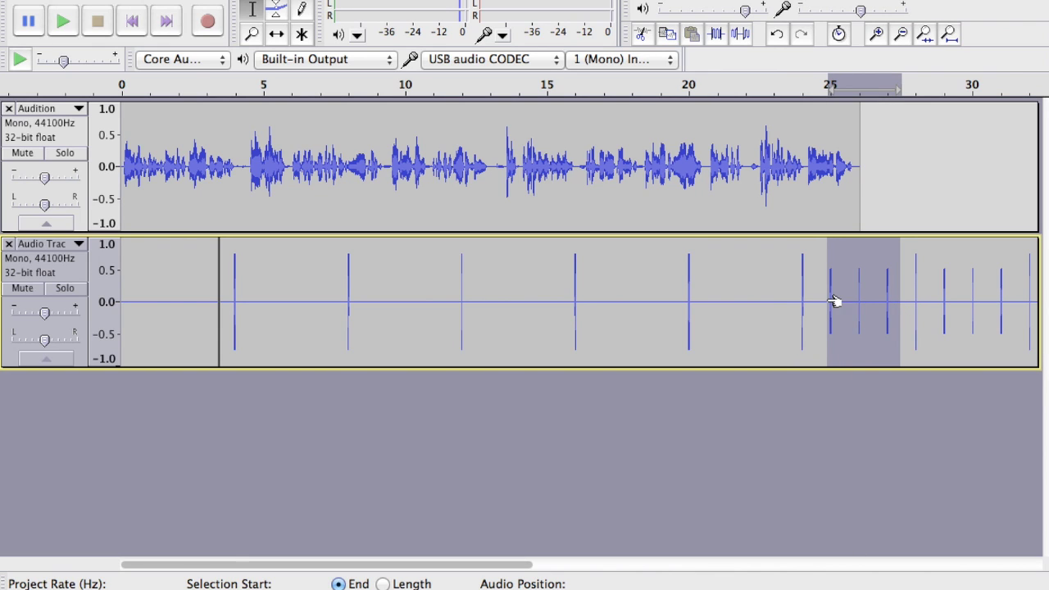
{"action": "left_click", "coordinate": [302, 0]}
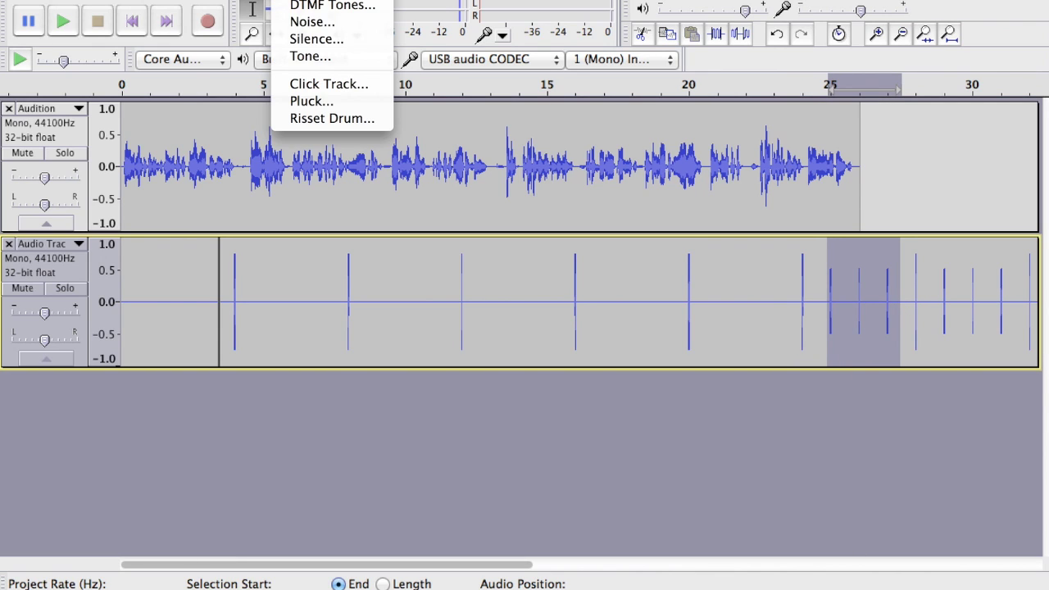
{"action": "left_click", "coordinate": [319, 42]}
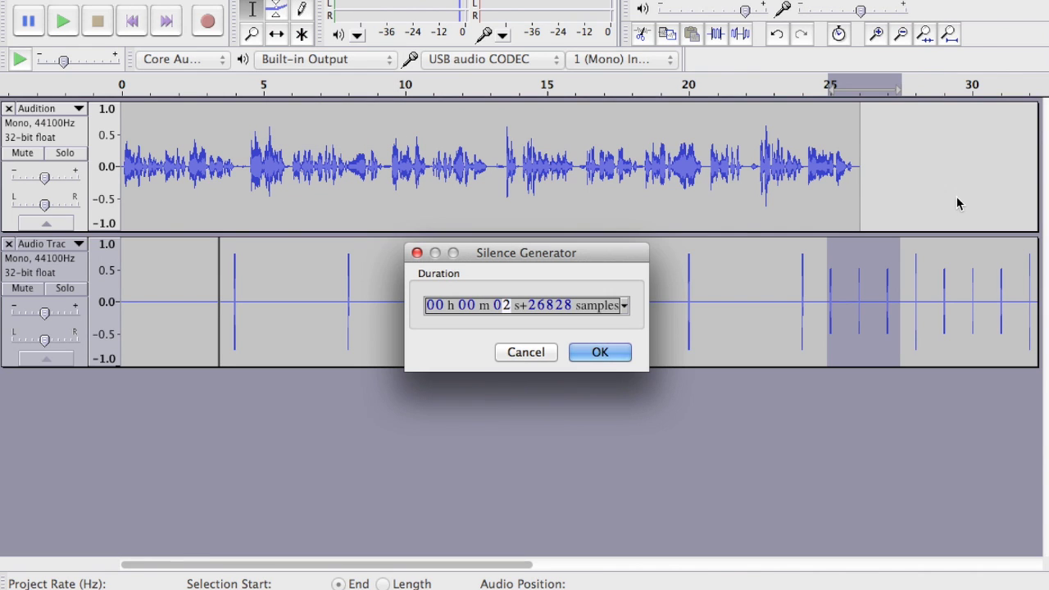
{"action": "left_click", "coordinate": [601, 352]}
Replace the three weak clicks between the strong clicks at 28 and 32 seconds with generated silence
{"action": "left_click_drag", "start_coordinate": [1014, 293], "coordinate": [933, 293]}
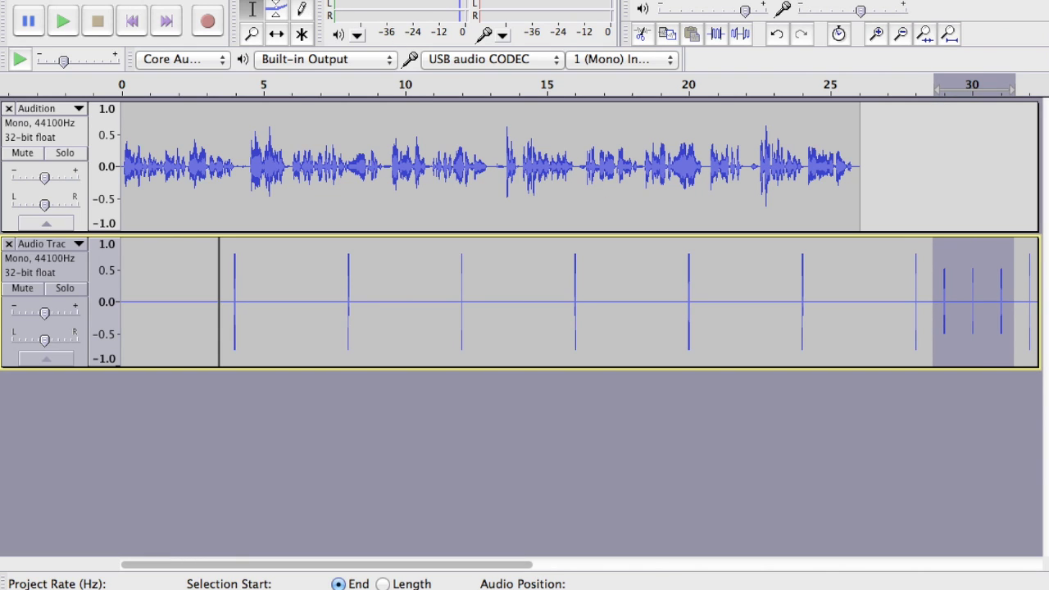
{"action": "left_click", "coordinate": [299, 0]}
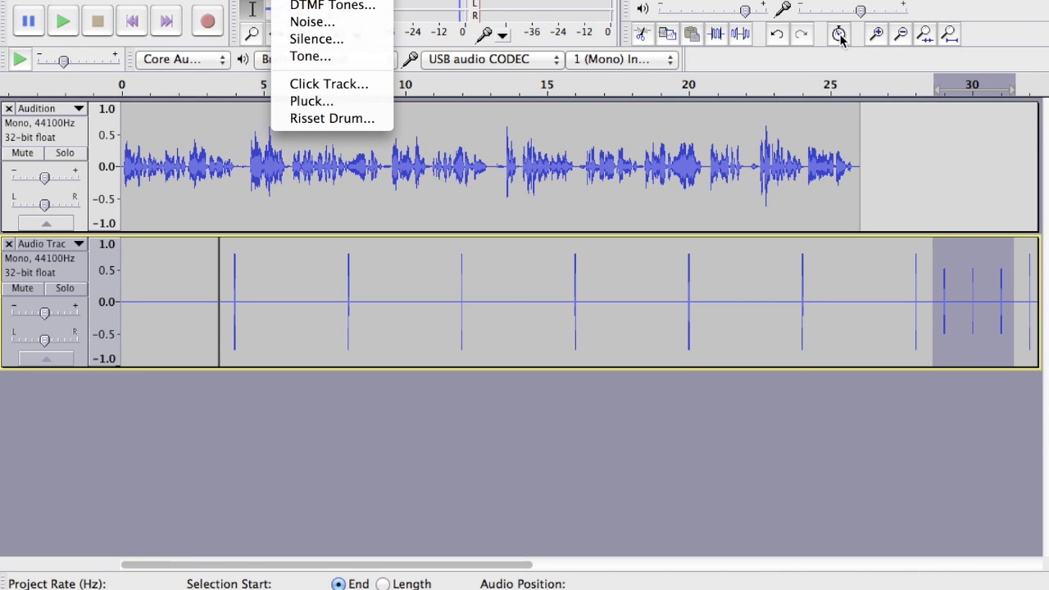
{"action": "left_click", "coordinate": [342, 41]}
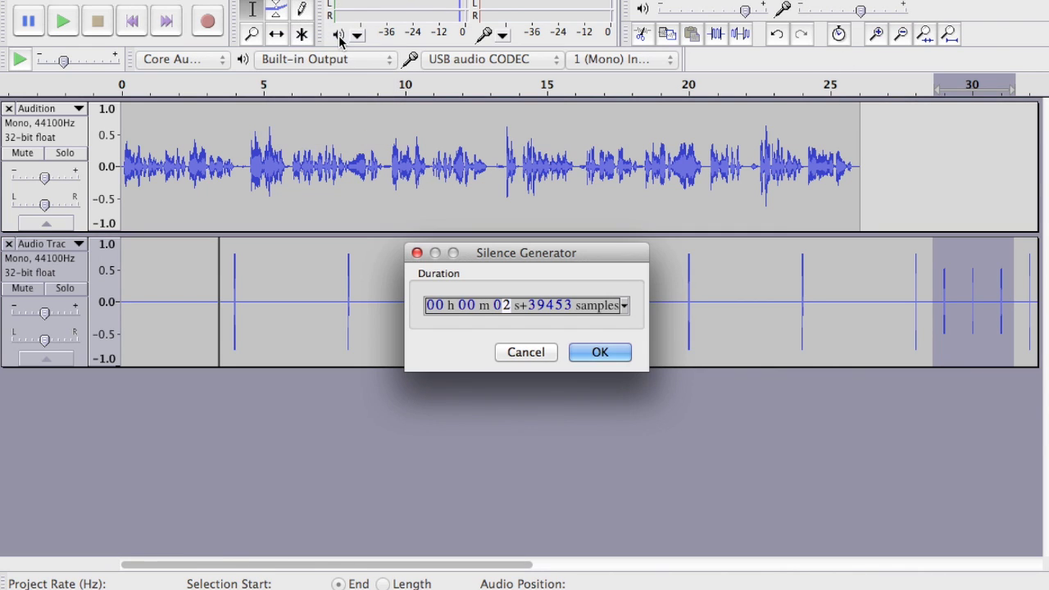
{"action": "left_click", "coordinate": [600, 352]}
Delete everything in the click track beyond about 25 seconds, near the end of the voice recording
{"action": "left_click", "coordinate": [868, 283]}
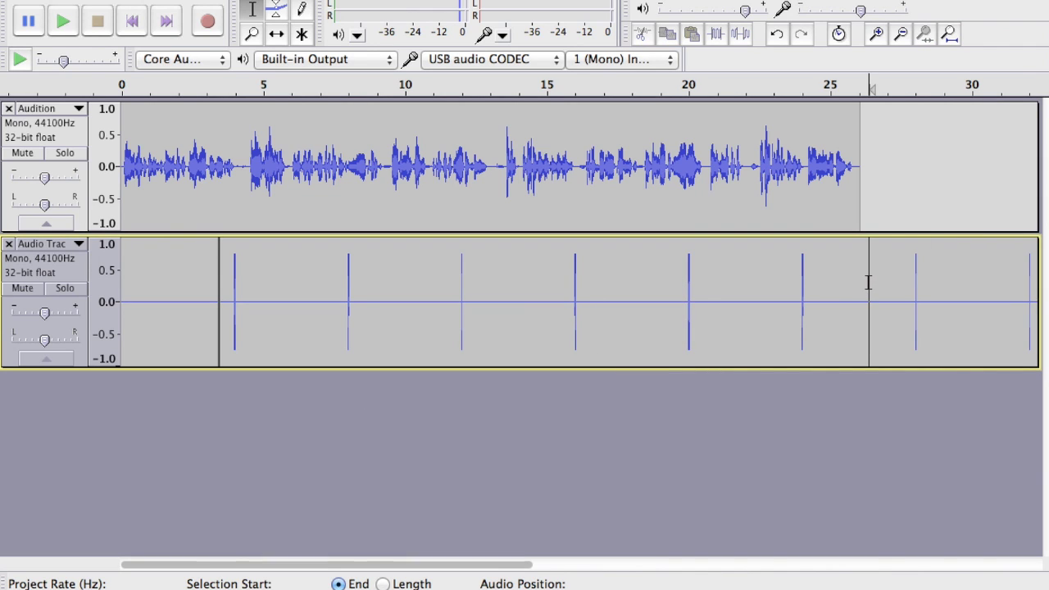
{"action": "left_click", "coordinate": [857, 282]}
{"action": "left_click_drag", "start_coordinate": [857, 282], "coordinate": [1044, 290]}
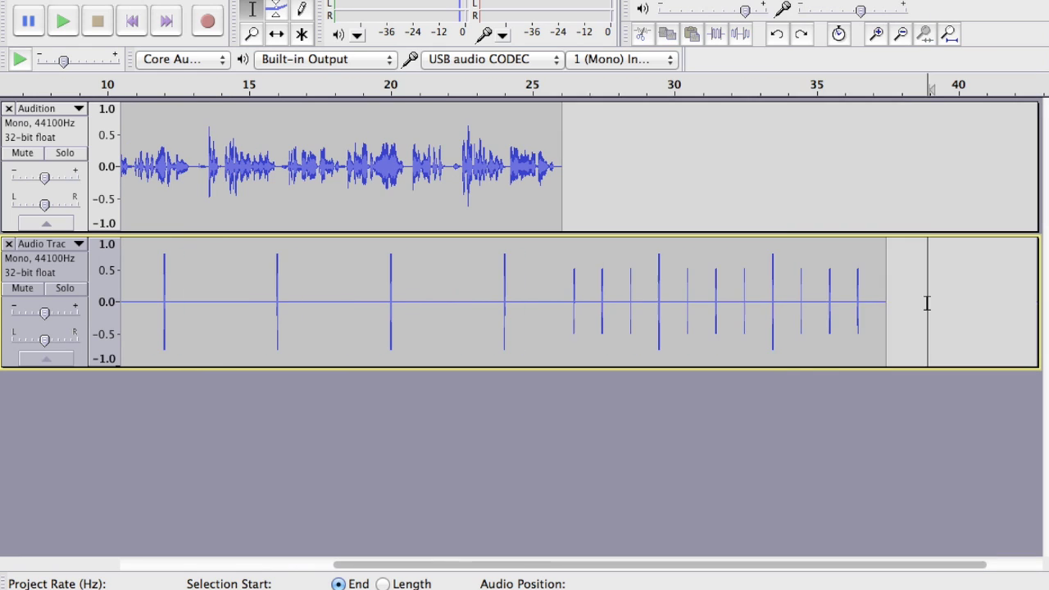
{"action": "left_click_drag", "start_coordinate": [927, 302], "coordinate": [551, 312]}
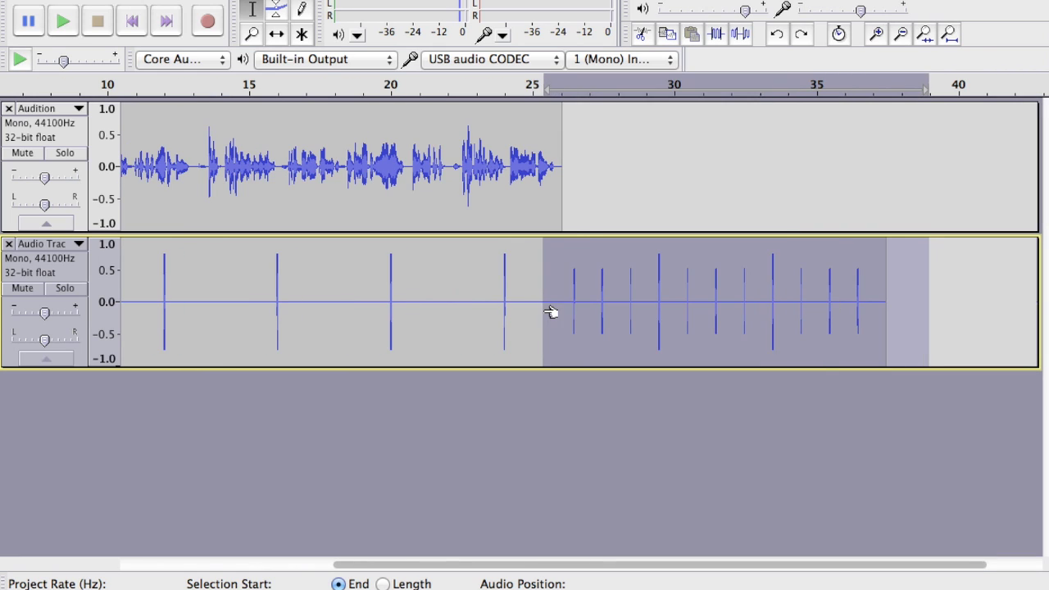
{"action": "key", "text": "Delete"}
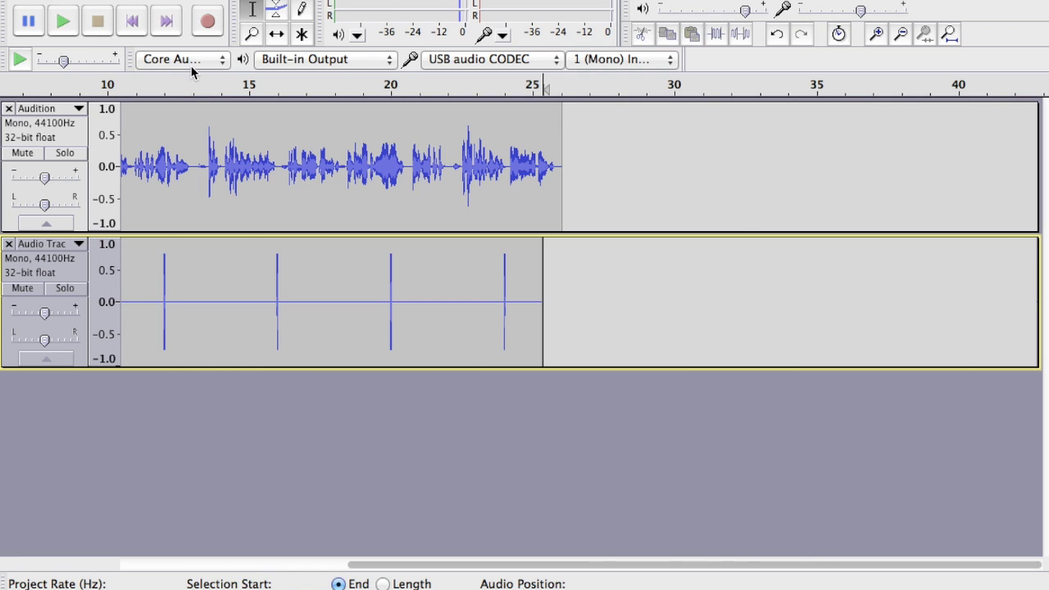
Play the voice recording and click track together from the beginning to hear the spaced clicks, and stop playback
{"action": "left_click", "coordinate": [130, 23]}
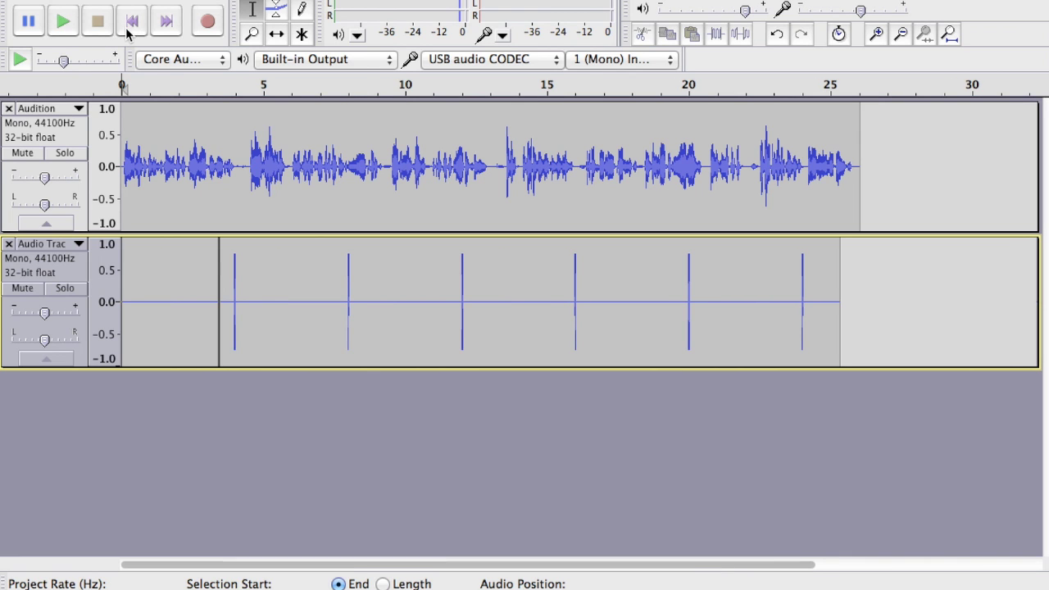
{"action": "left_click", "coordinate": [123, 215]}
{"action": "key", "text": "space"}
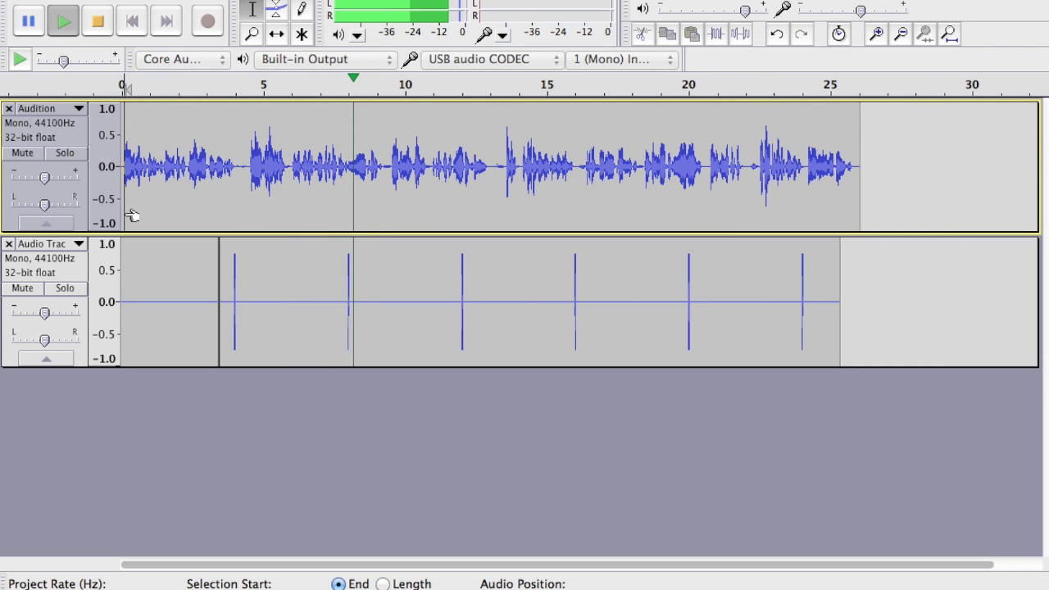
{"action": "key", "text": "space"}
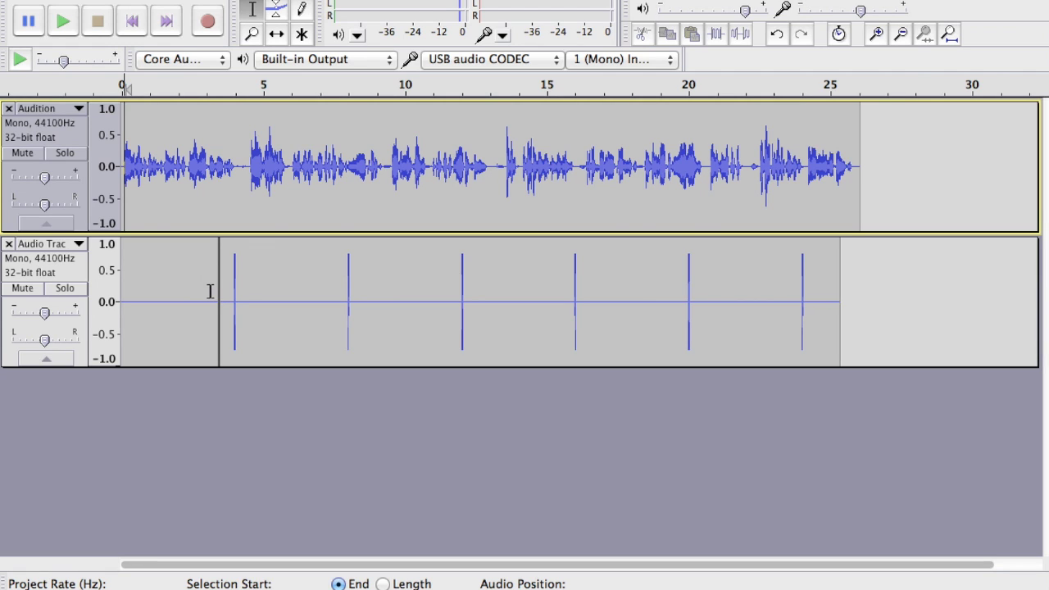
Lower the pitch of all six remaining clicks by 50 percent (12 semitones) with Change Pitch
{"action": "left_click_drag", "start_coordinate": [226, 293], "coordinate": [841, 311]}
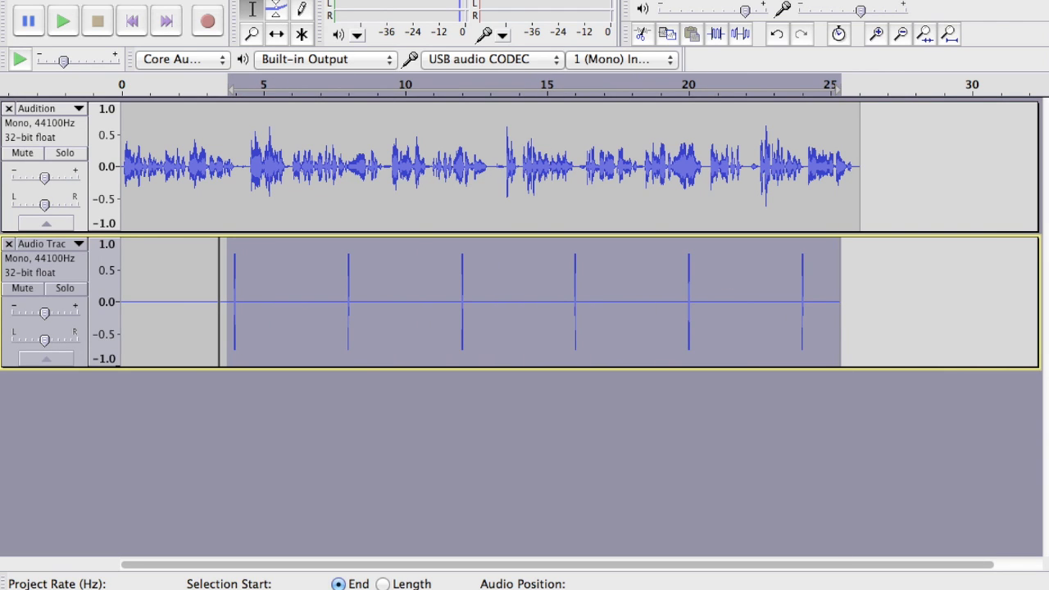
{"action": "left_click", "coordinate": [364, 1]}
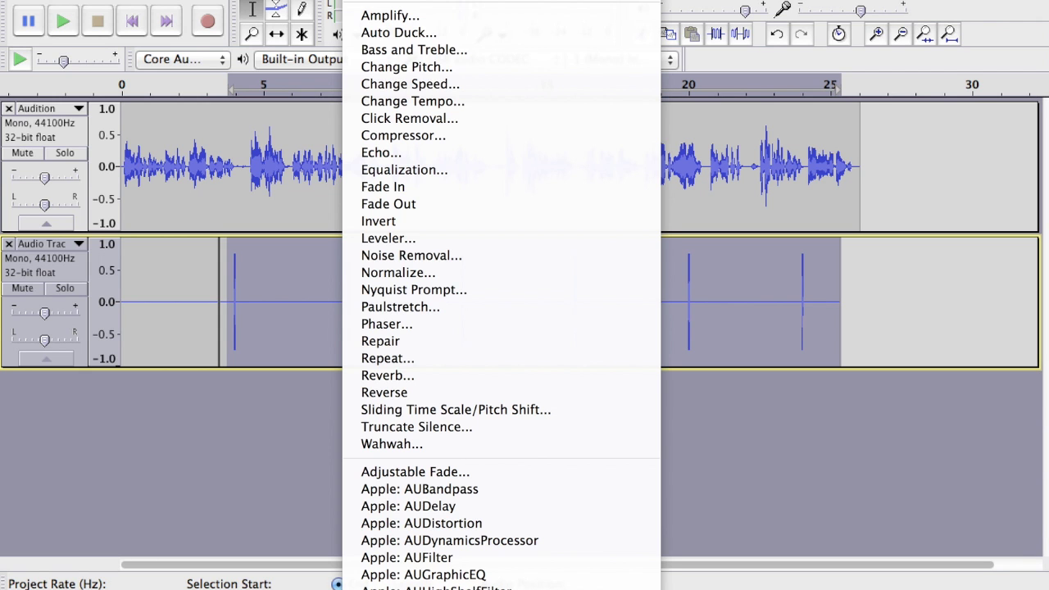
{"action": "left_click", "coordinate": [368, 68]}
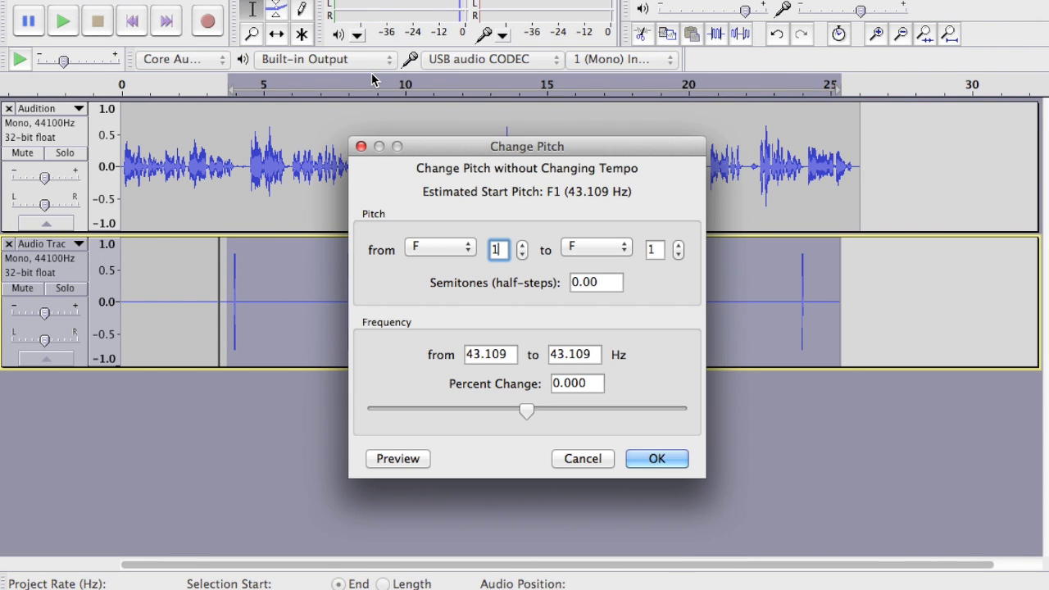
{"action": "left_click_drag", "start_coordinate": [527, 409], "coordinate": [451, 395]}
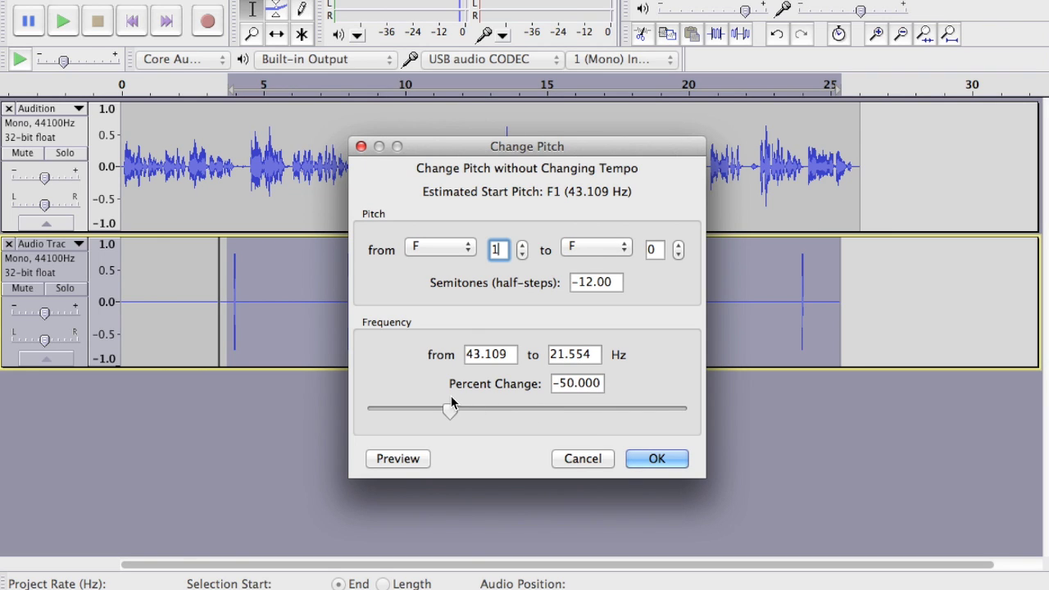
{"action": "left_click", "coordinate": [641, 457]}
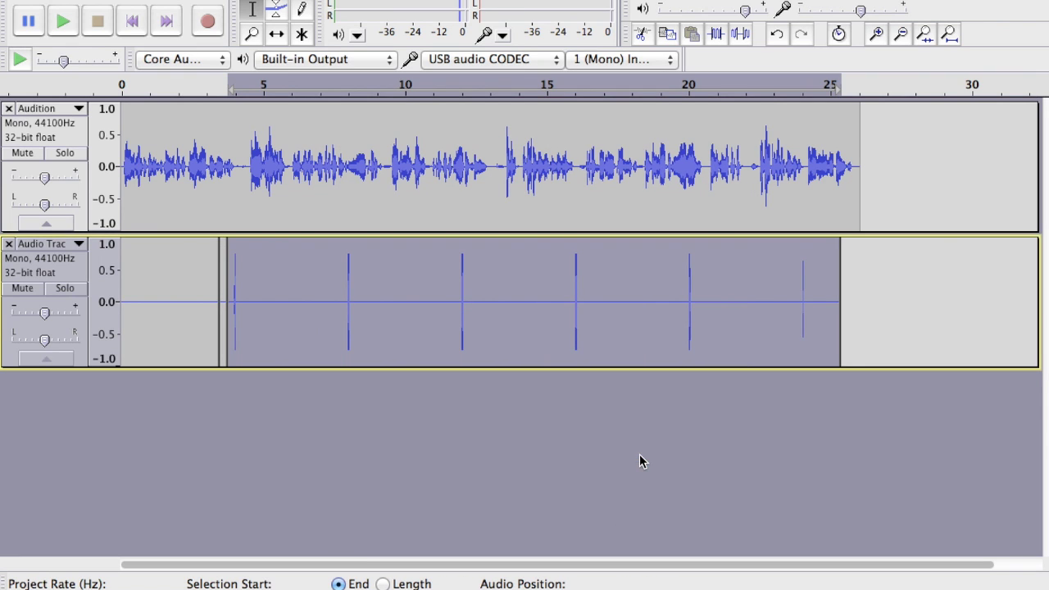
Play both tracks from just before the first click to check the lowered pitch
{"action": "left_click", "coordinate": [198, 289]}
{"action": "key", "text": "space"}
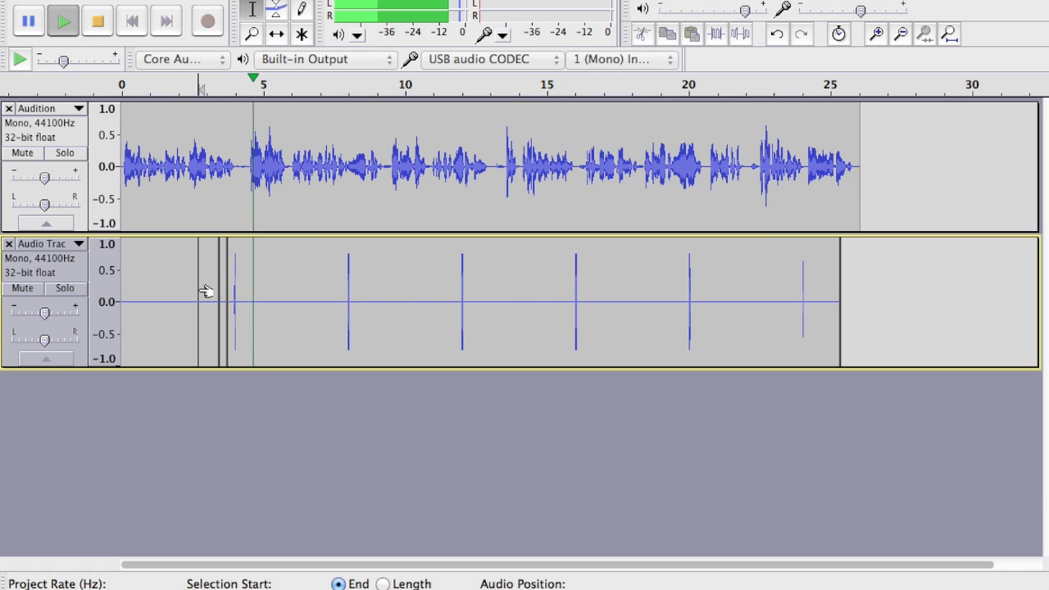